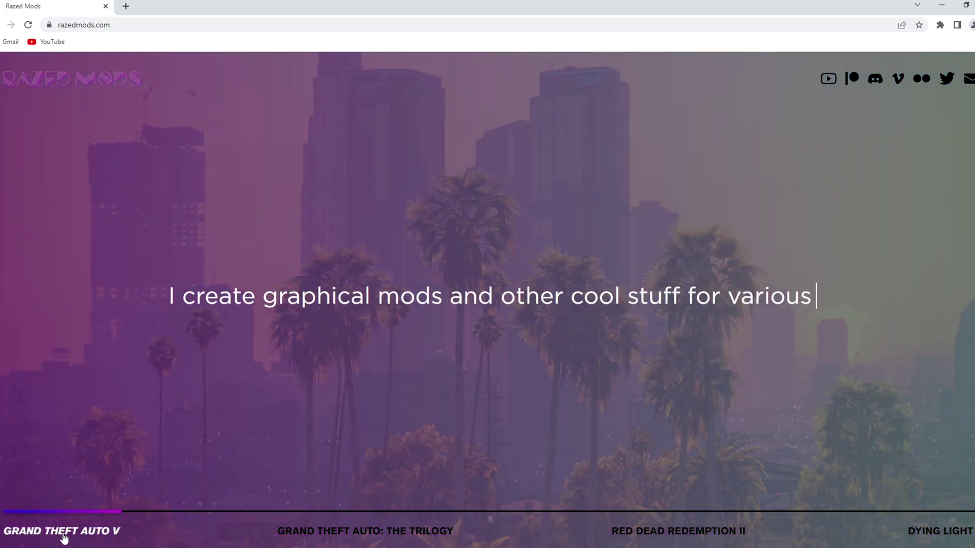
Download the NaturalVision Evolved package from the razedmods Grand Theft Auto V section.
left_click(63, 532)
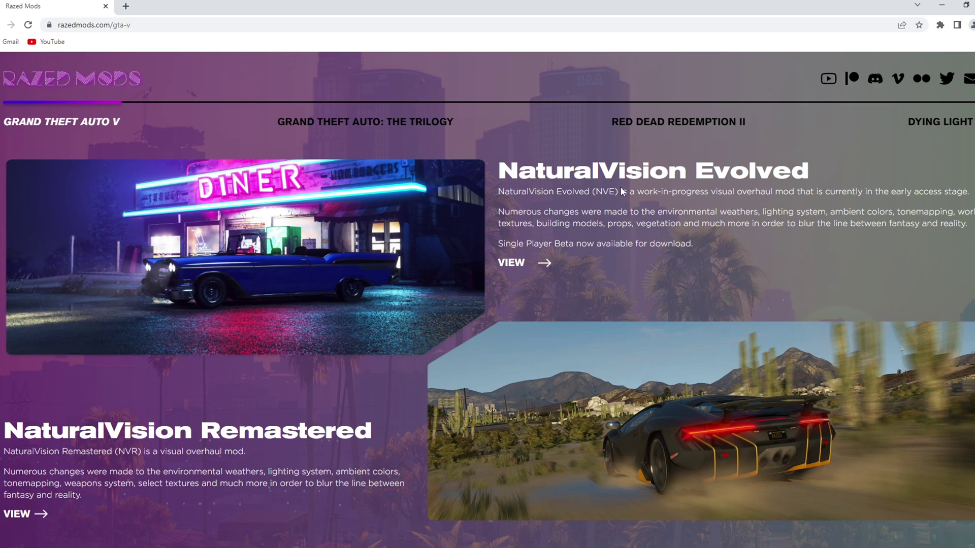
left_click(533, 269)
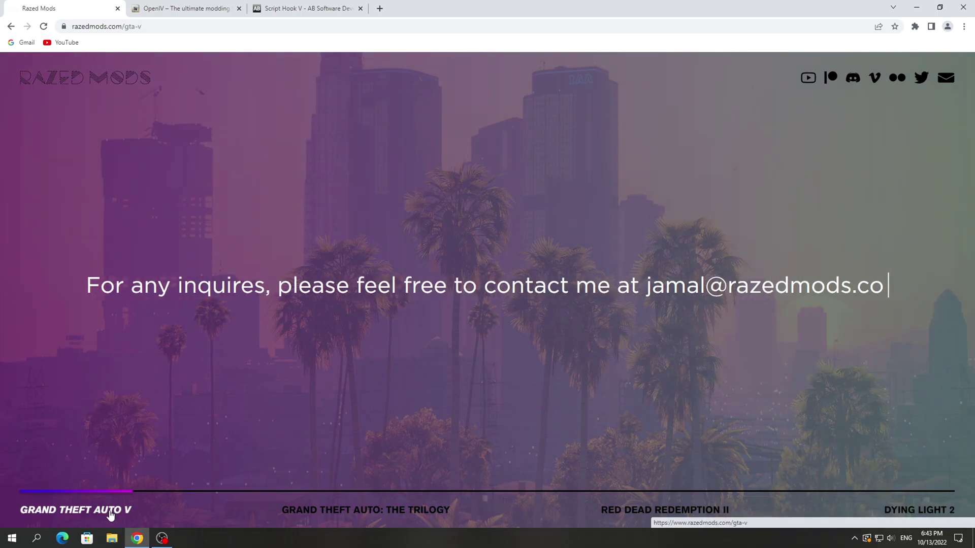
left_click(109, 511)
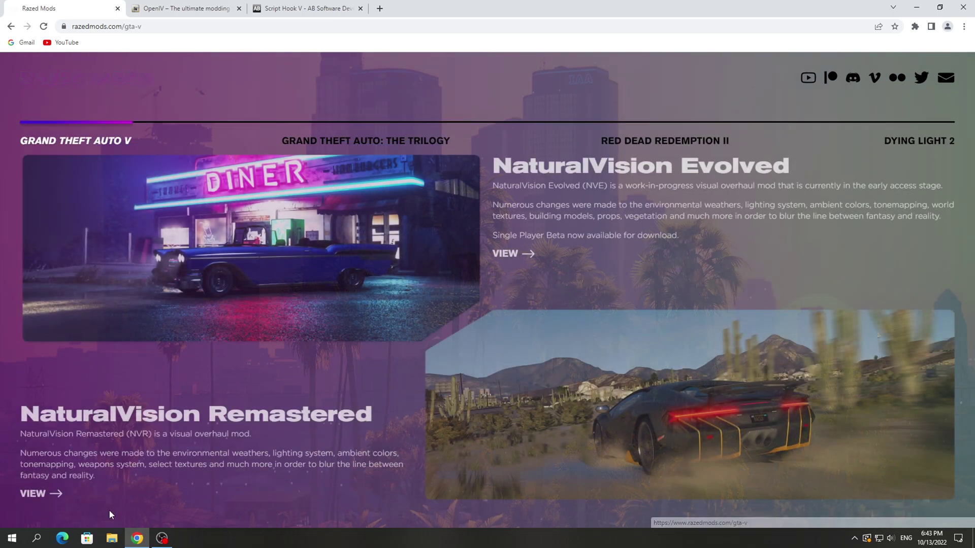
left_click(510, 258)
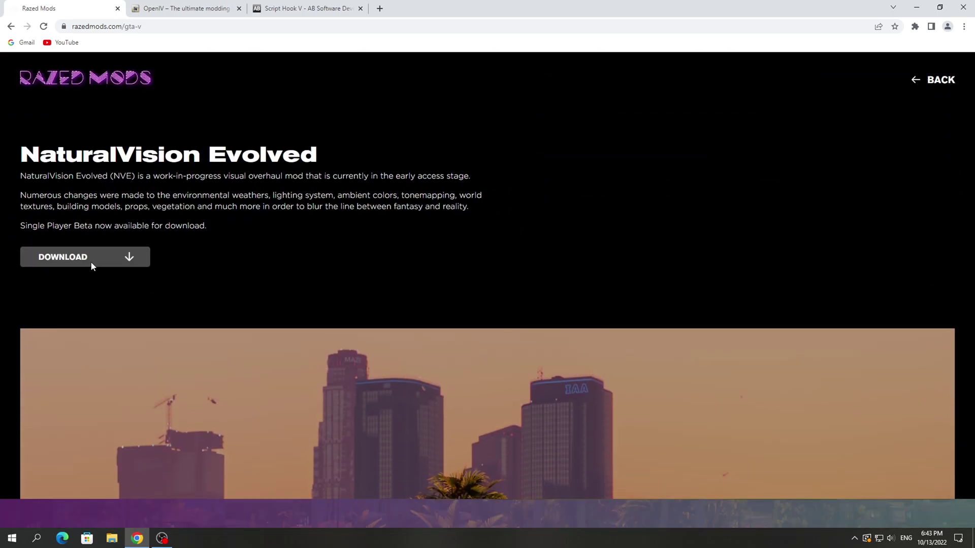
left_click(91, 261)
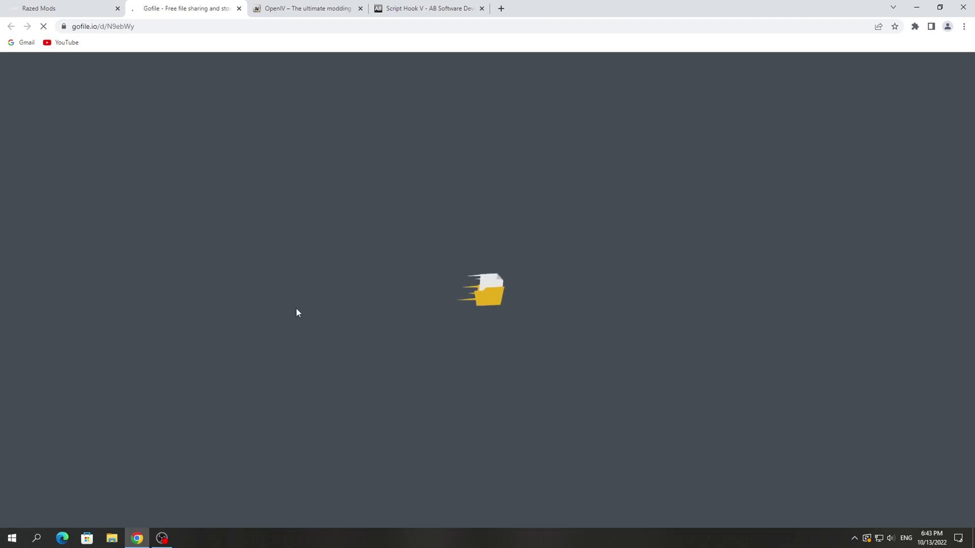
Download the OpenIV installer from openiv.com and Script Hook V from its page.
left_click(320, 8)
left_click(379, 140)
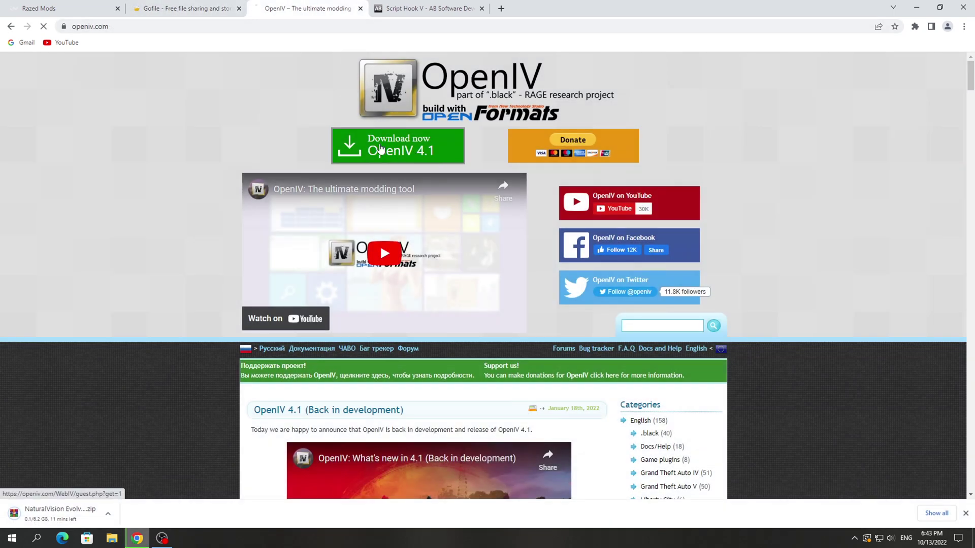
left_click(425, 6)
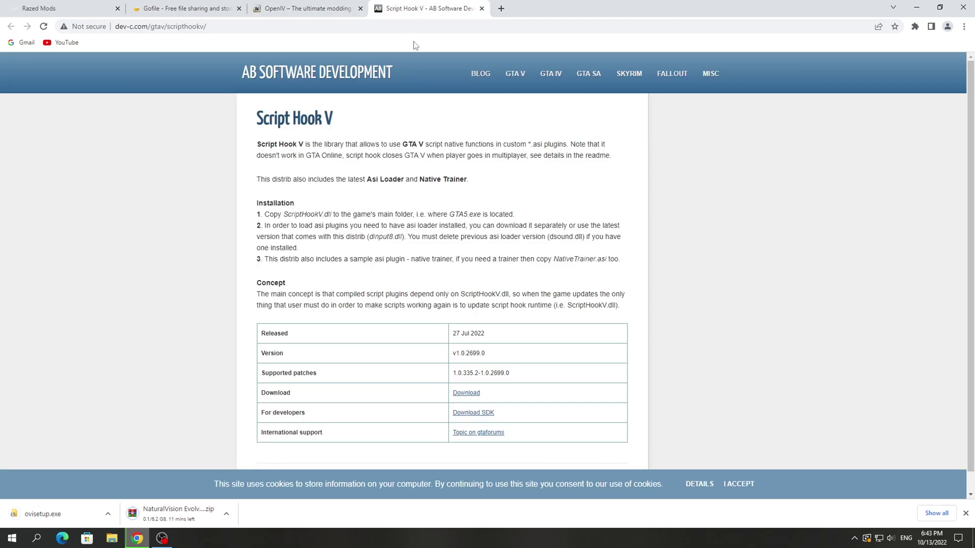
left_click(466, 393)
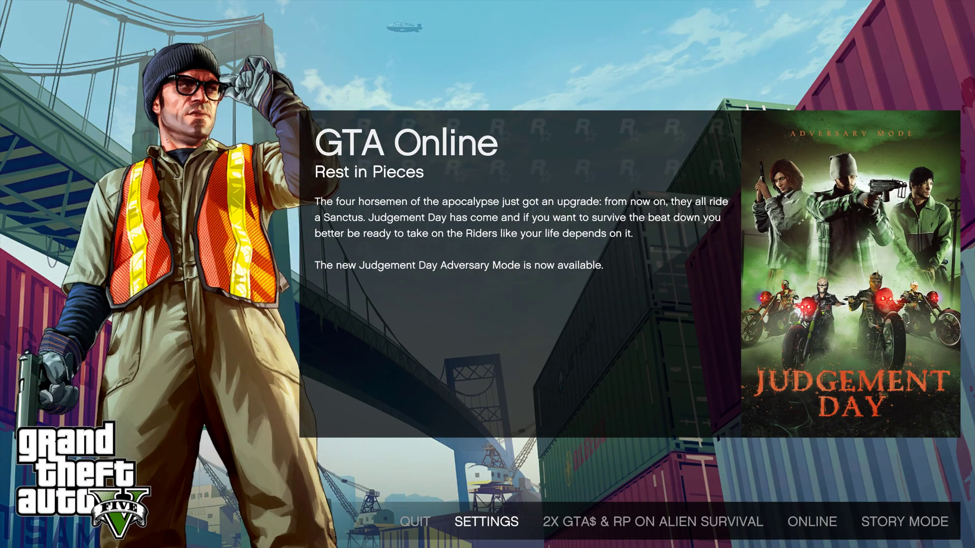
Enter the game's Settings menu and go into the Graphics category.
key("Return")
key("Down")
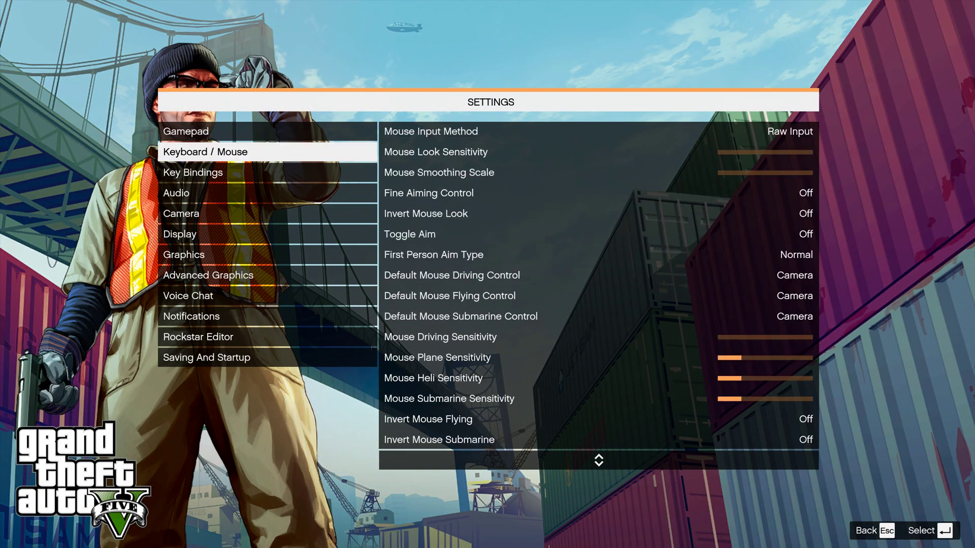
key("Down")
key("Down")
key("Down")
key("Down")
key("Down")
key("Return")
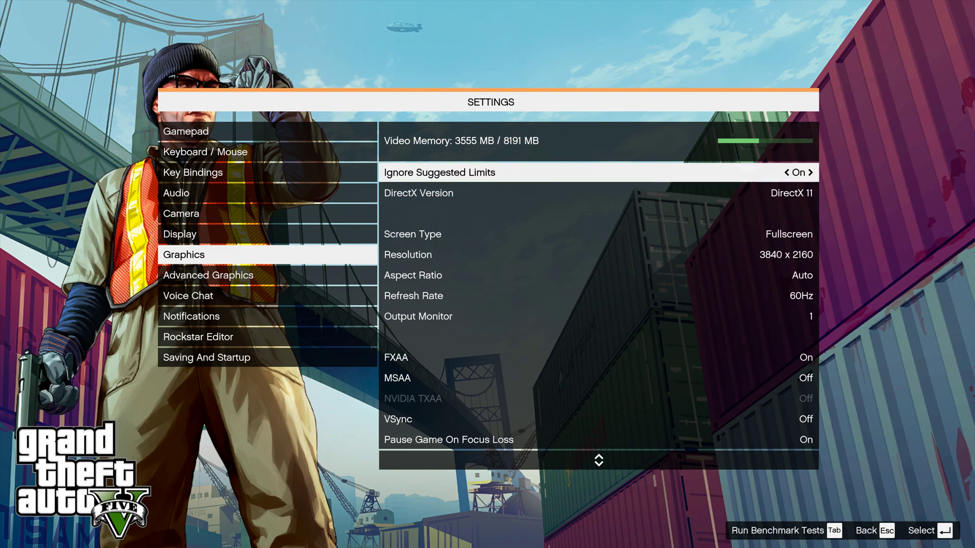
Lower Post FX from Ultra to Very High, apply it, then glance at the Display options.
key("Up")
key("Up")
key("Up")
key("Up")
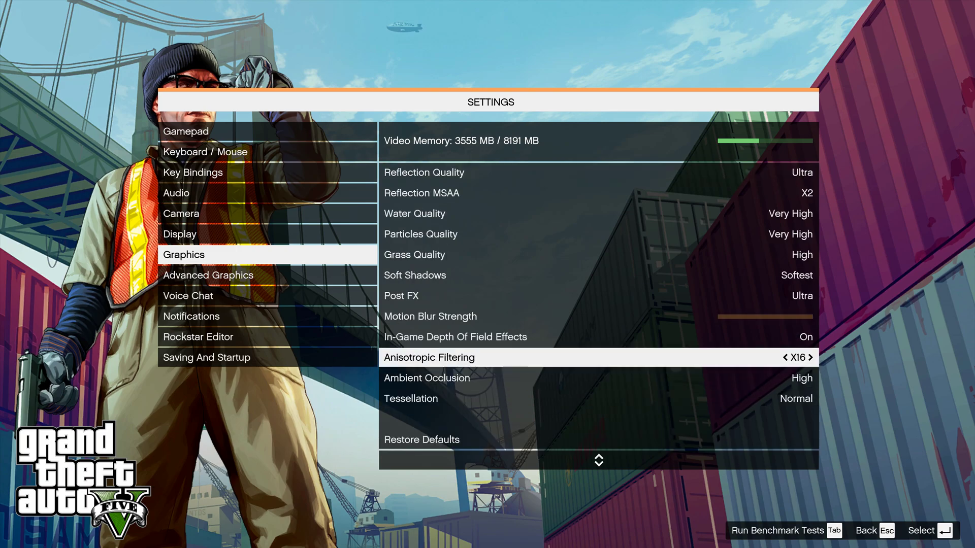
key("Up")
key("Up")
key("Up")
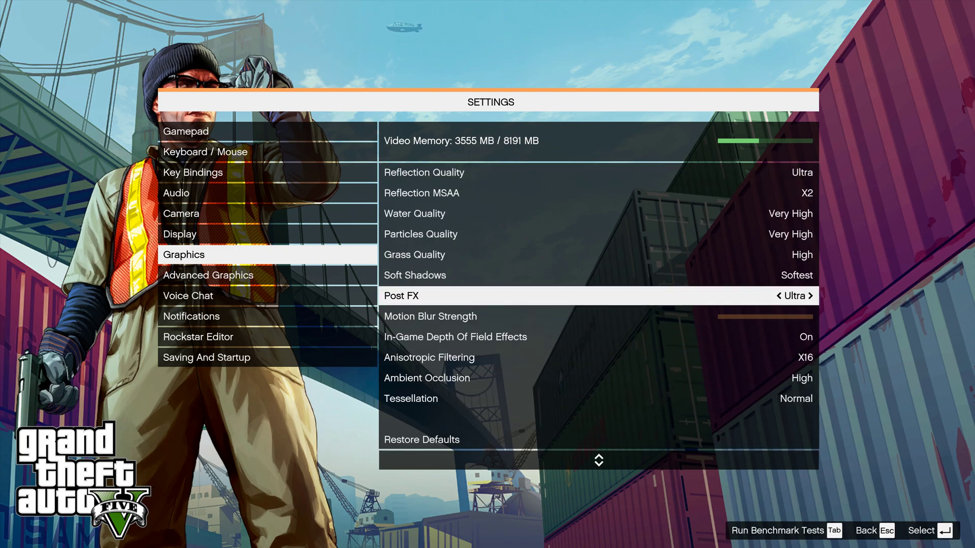
key("Left")
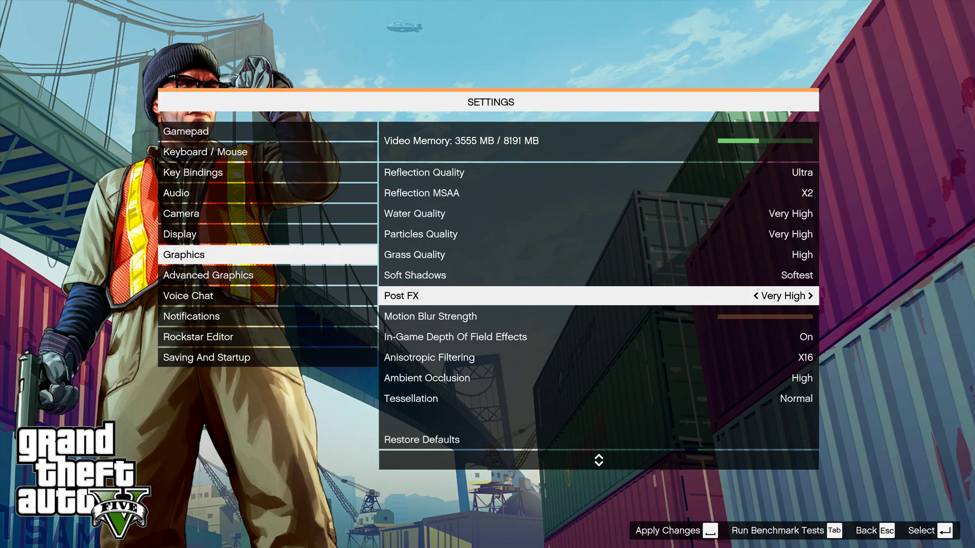
key("Escape")
key("Up")
key("Return")
key("Down")
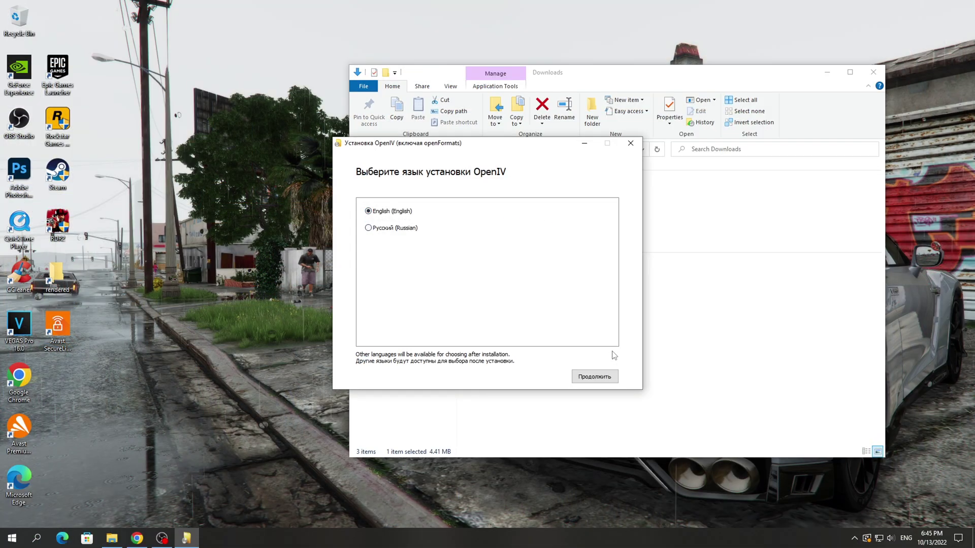
Run the OpenIV installer in English, accept the license and install on this computer.
left_click(595, 377)
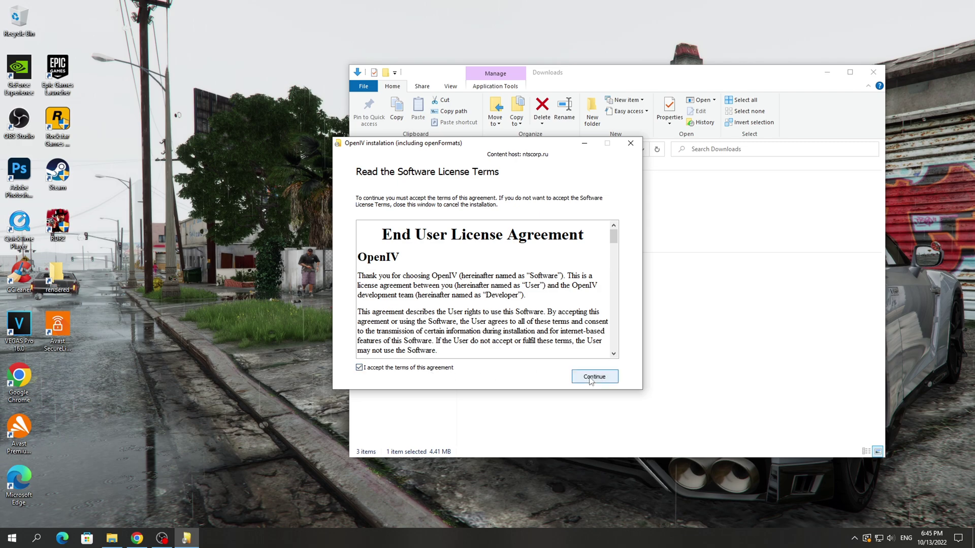
left_click(593, 378)
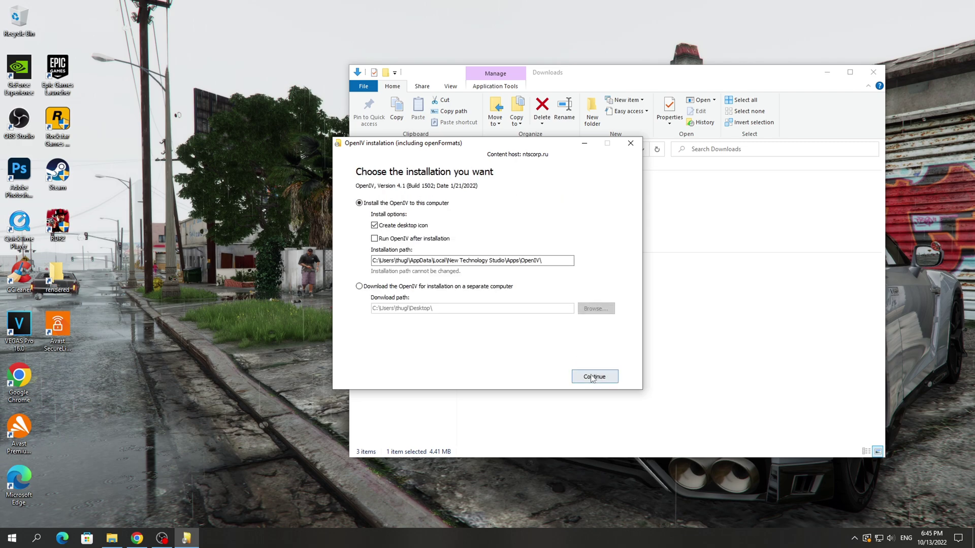
left_click(593, 379)
left_click(486, 305)
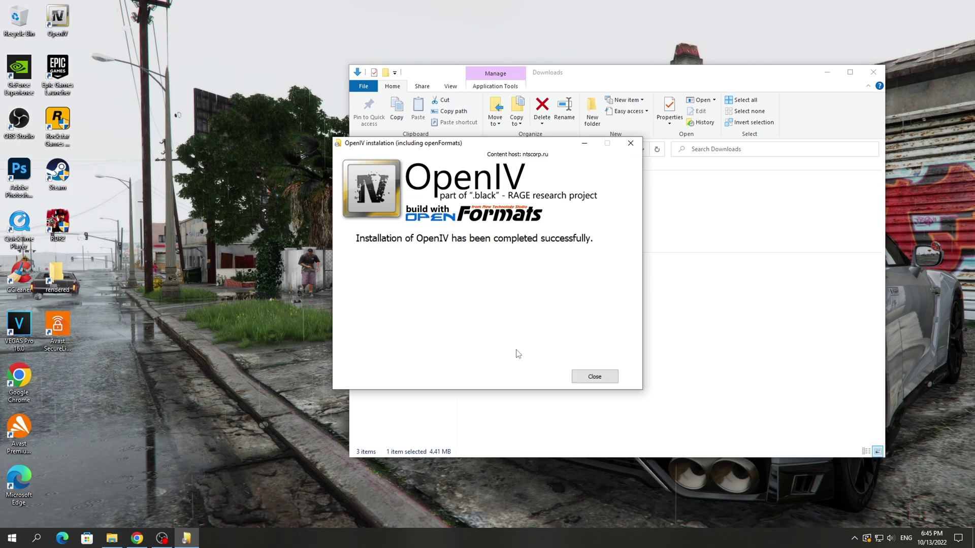
Close the installer, launch OpenIV from its desktop shortcut and choose Grand Theft Auto V for Windows.
left_click(591, 379)
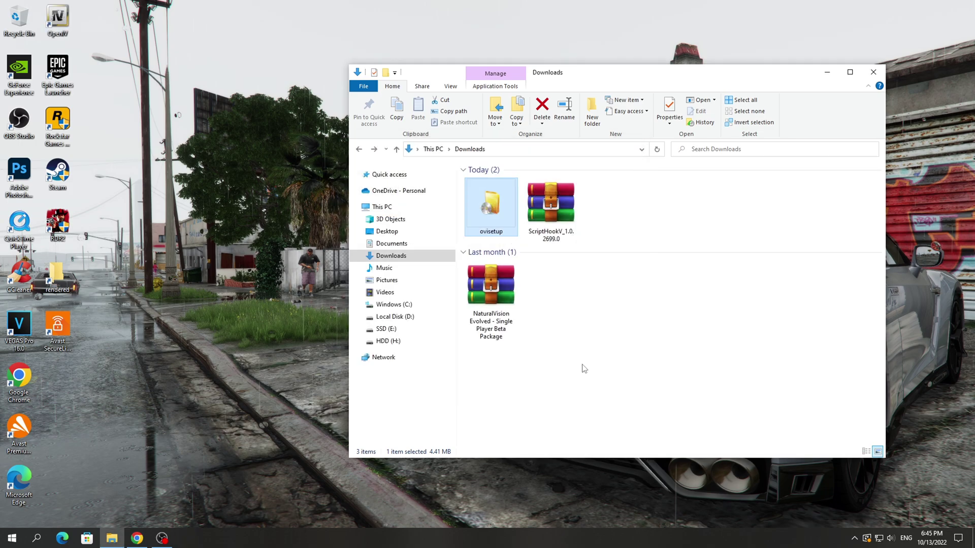
left_click(59, 32)
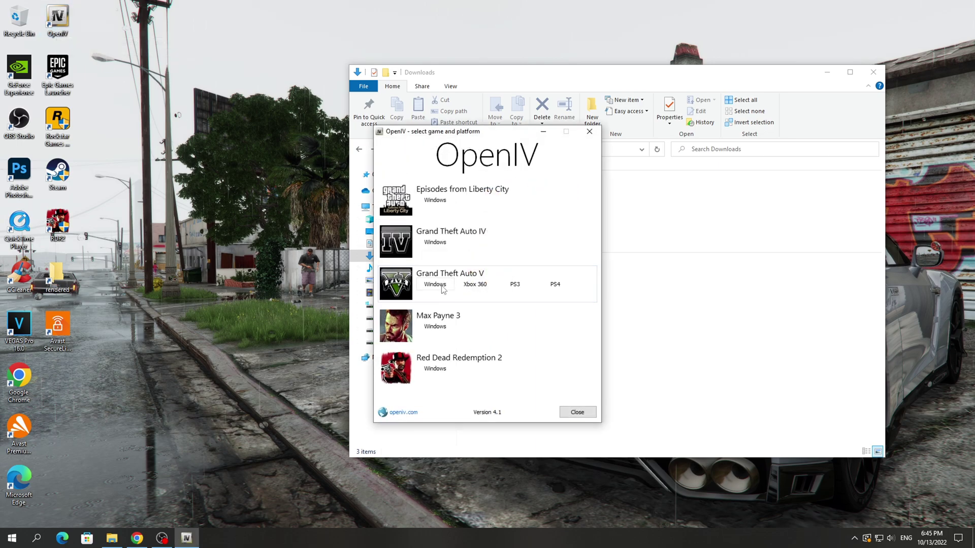
left_click(439, 286)
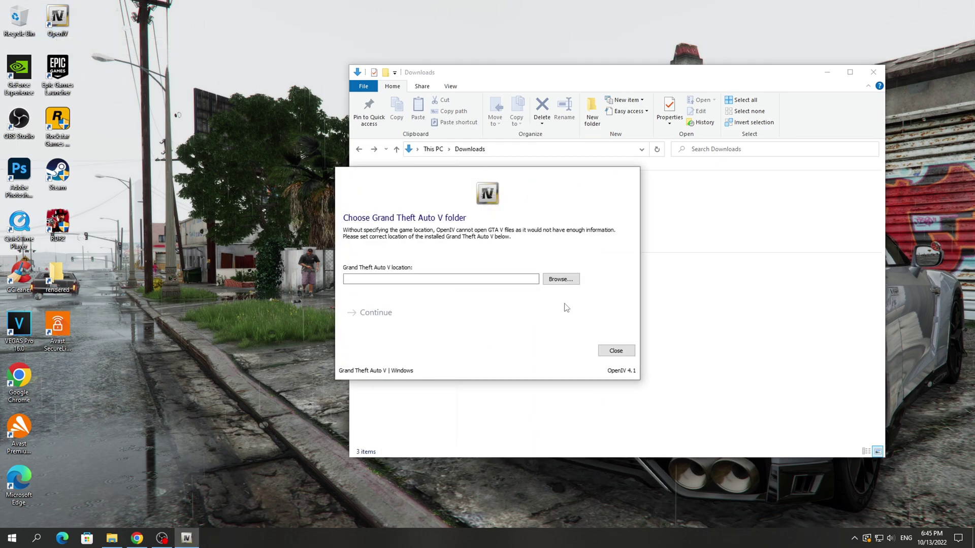
Browse to the Steam common Grand Theft Auto V folder as game location and continue past the backup reminder.
left_click(567, 287)
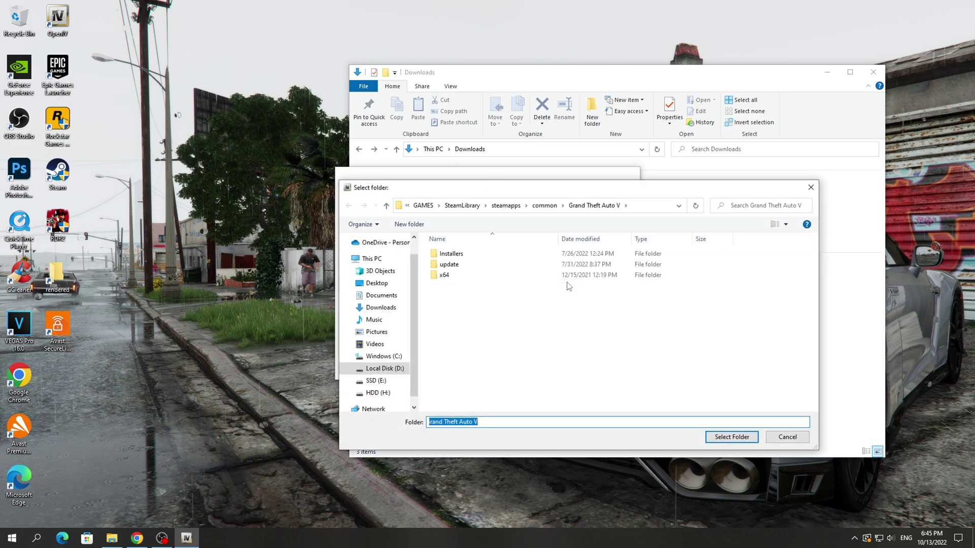
left_click(544, 207)
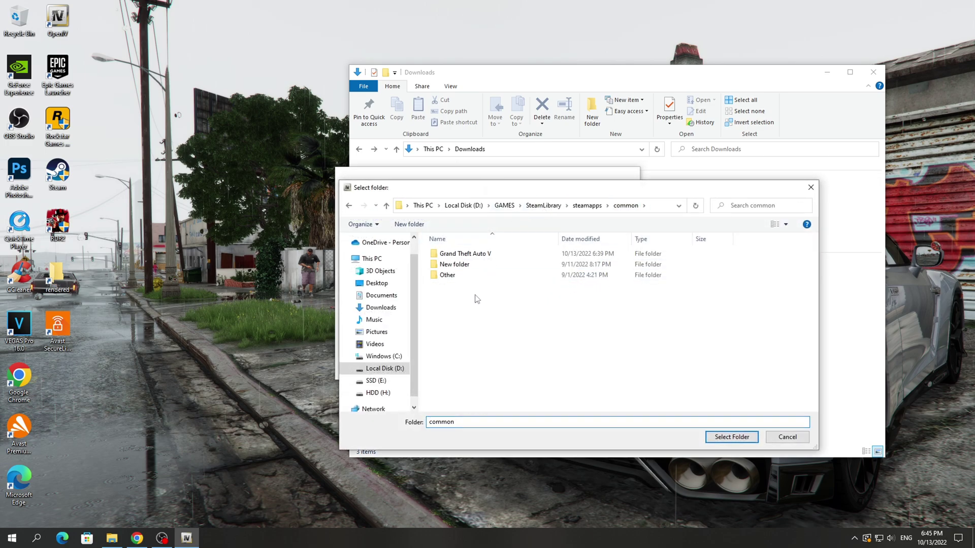
left_click(508, 260)
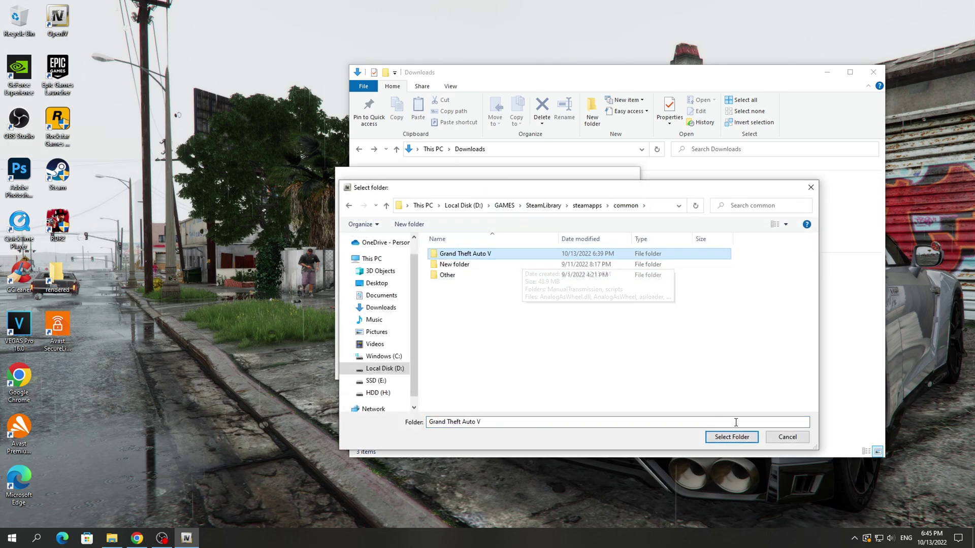
left_click(737, 440)
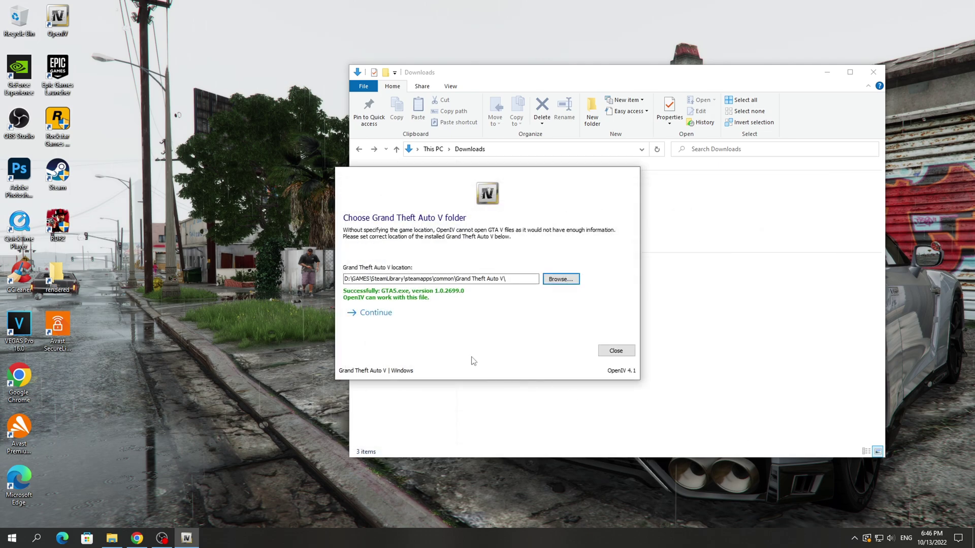
left_click(377, 317)
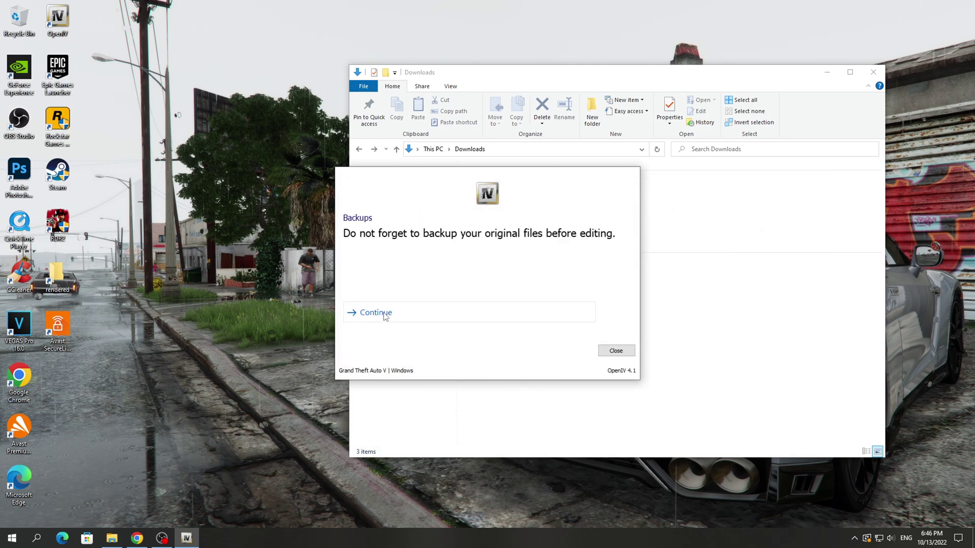
left_click(389, 317)
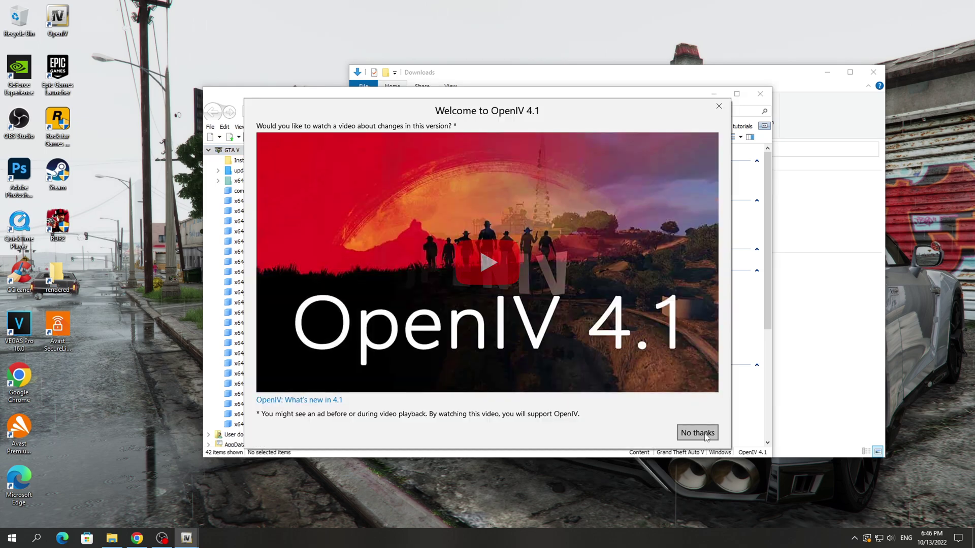
Decline the what's-new video, switch OpenIV into edit mode and bring up the ASI Manager.
left_click(698, 434)
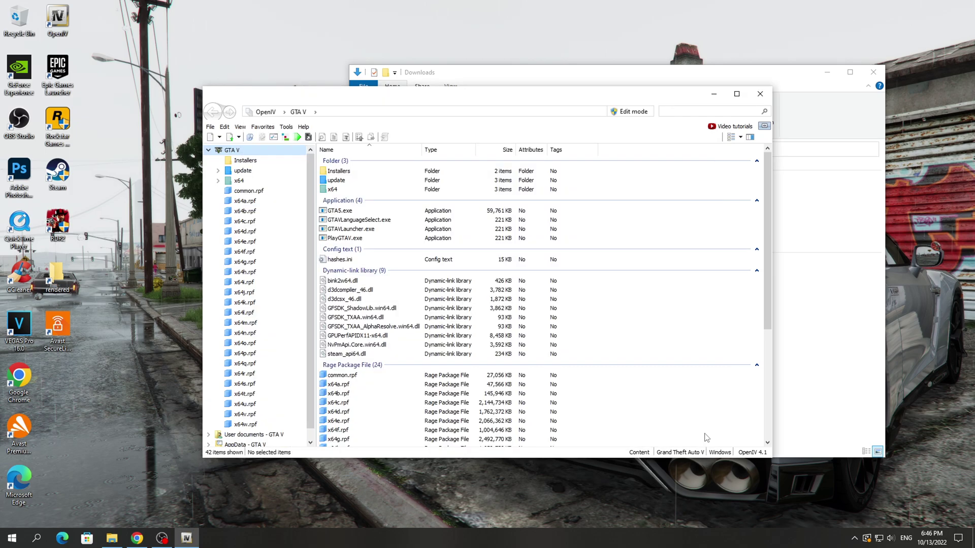
left_click(633, 112)
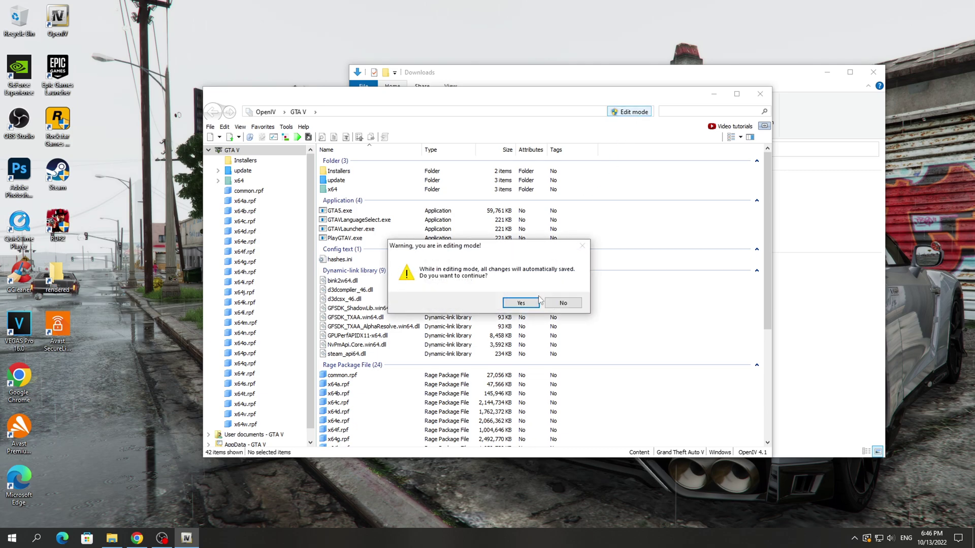
left_click(521, 303)
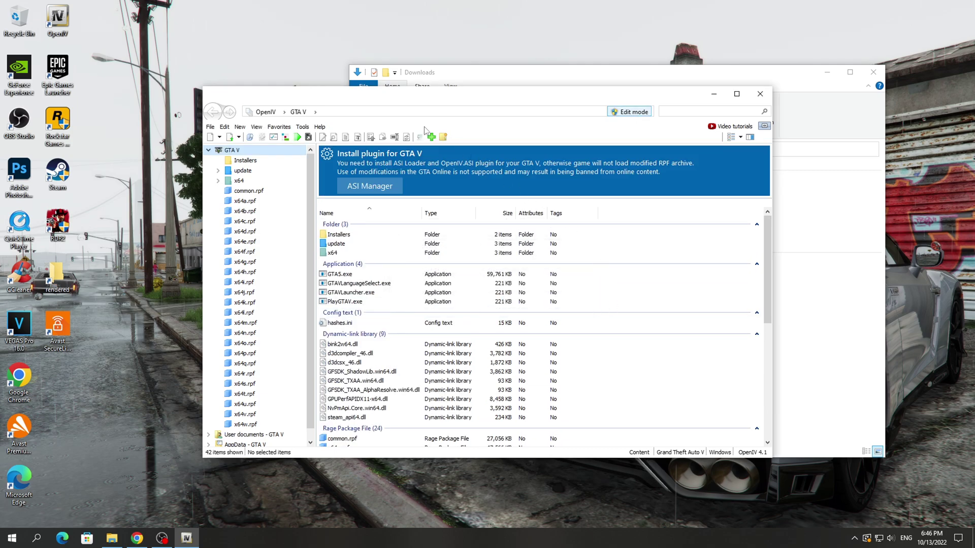
left_click(303, 131)
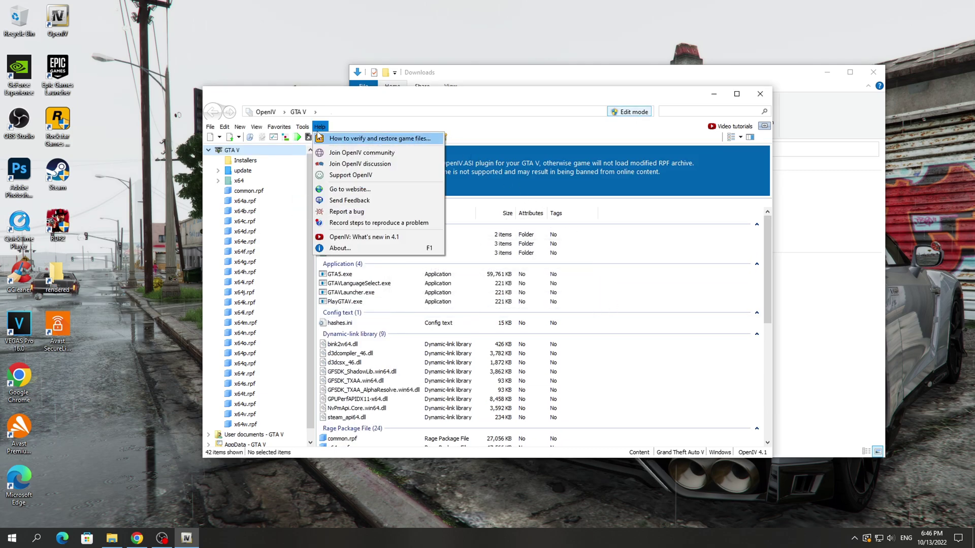
left_click(329, 186)
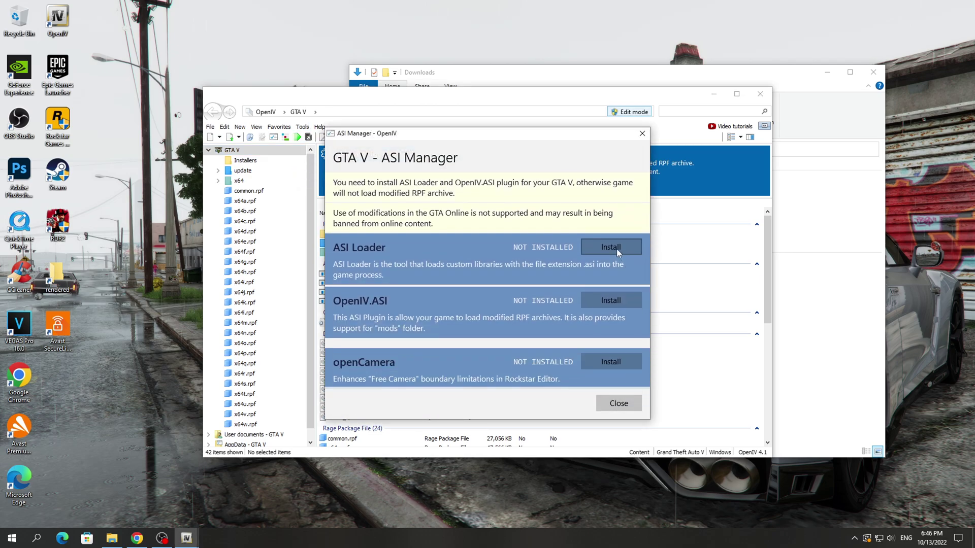
Install ASI Loader, OpenIV.ASI (creating the mods folder) and openCamera, then close the manager.
left_click(617, 248)
left_click(622, 300)
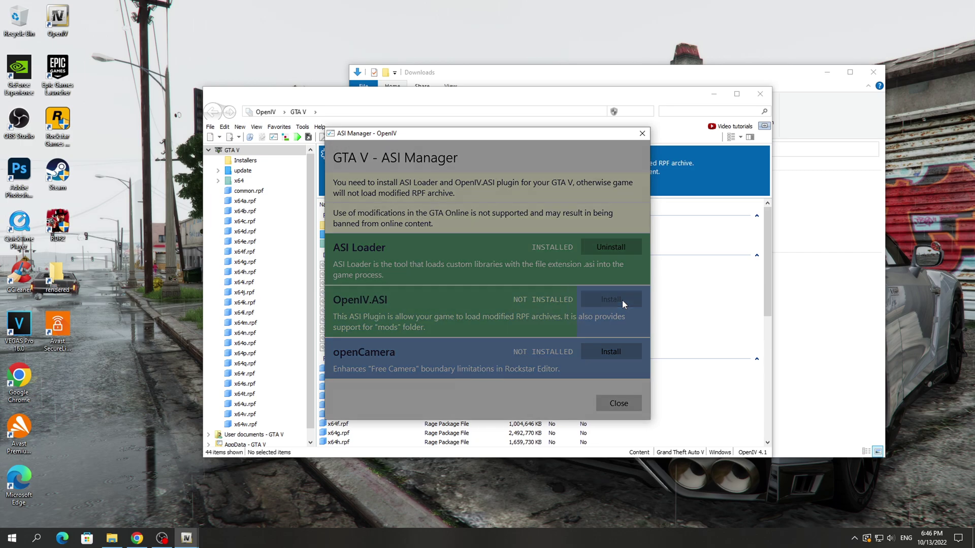
left_click(559, 326)
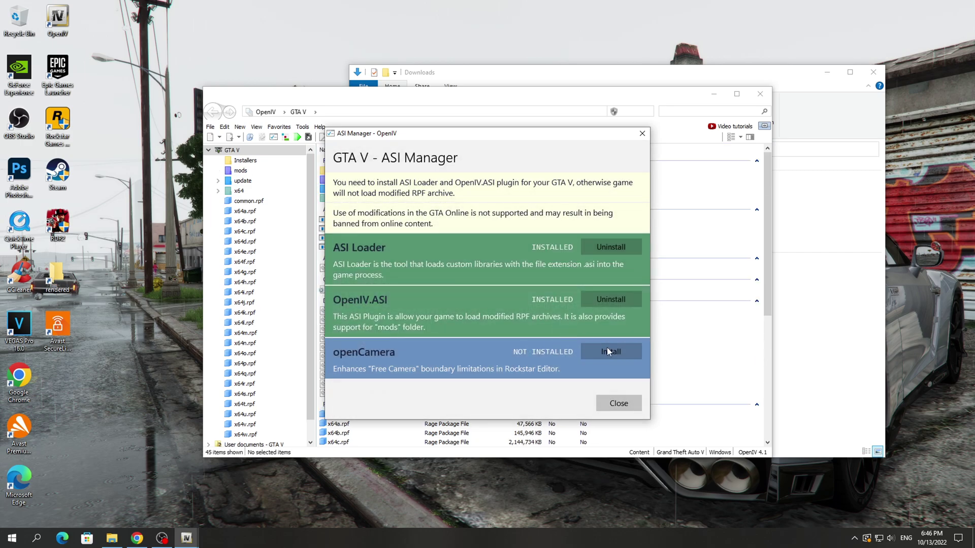
left_click(610, 351)
left_click(619, 403)
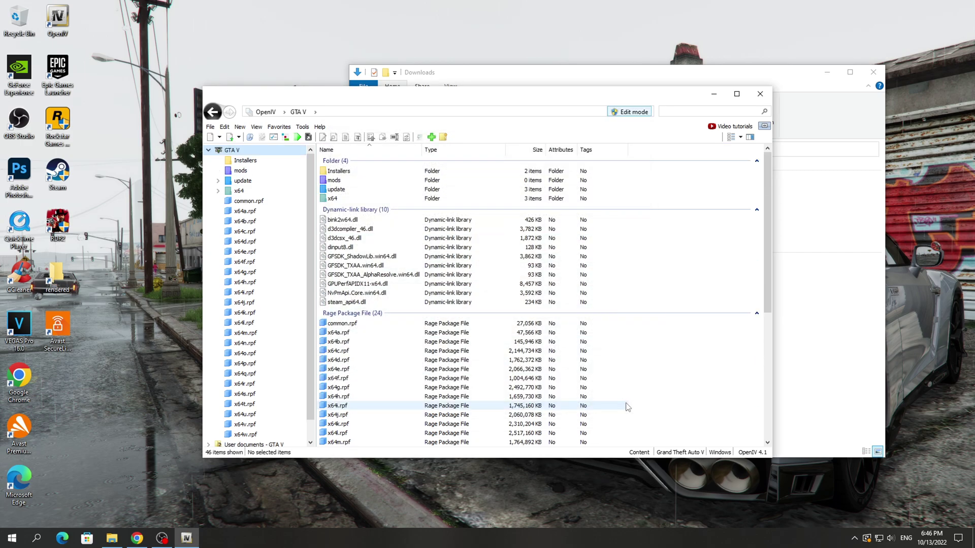
Extract the ENB, Optional Add-Ons and both NaturalVision .oiv installers from the zip into Downloads.
left_click_drag(514, 76, 674, 59)
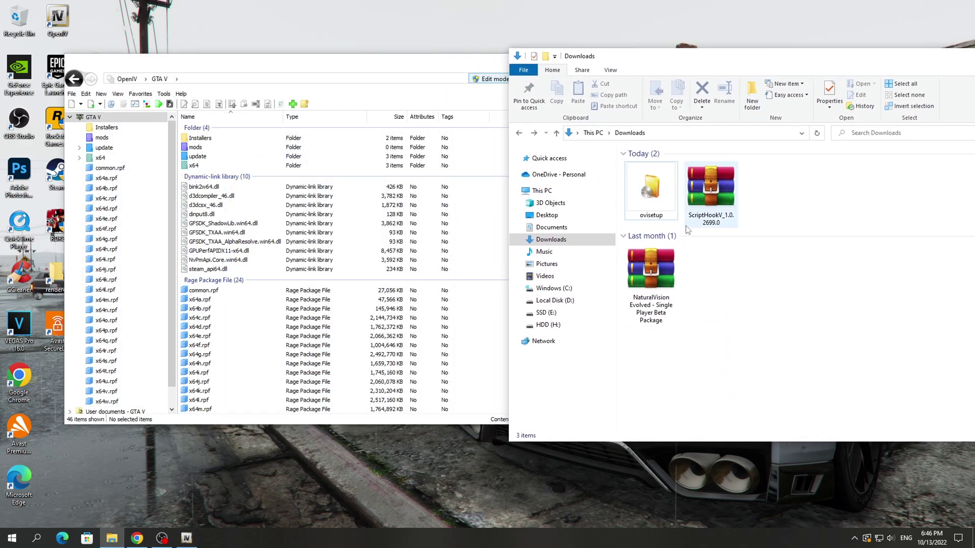
double_click(651, 275)
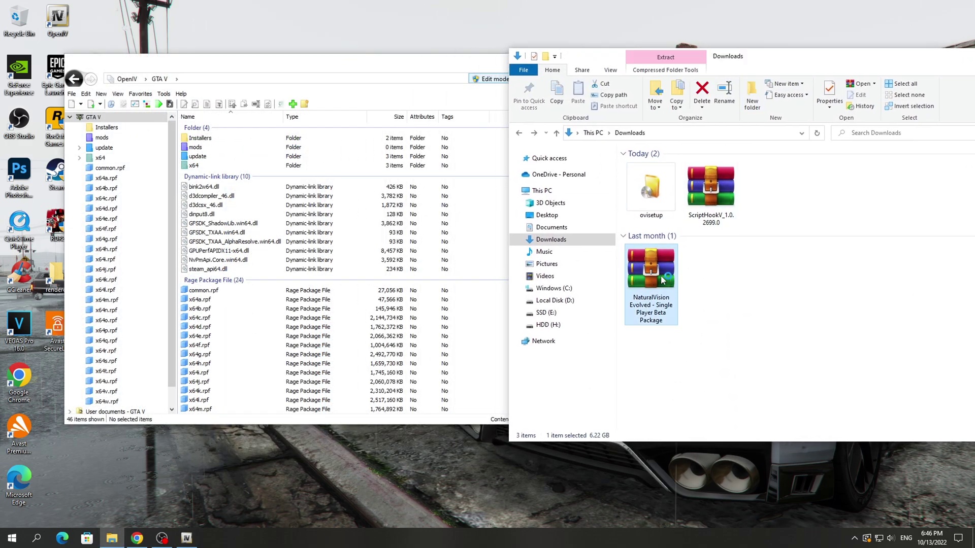
left_click_drag(632, 91, 411, 86)
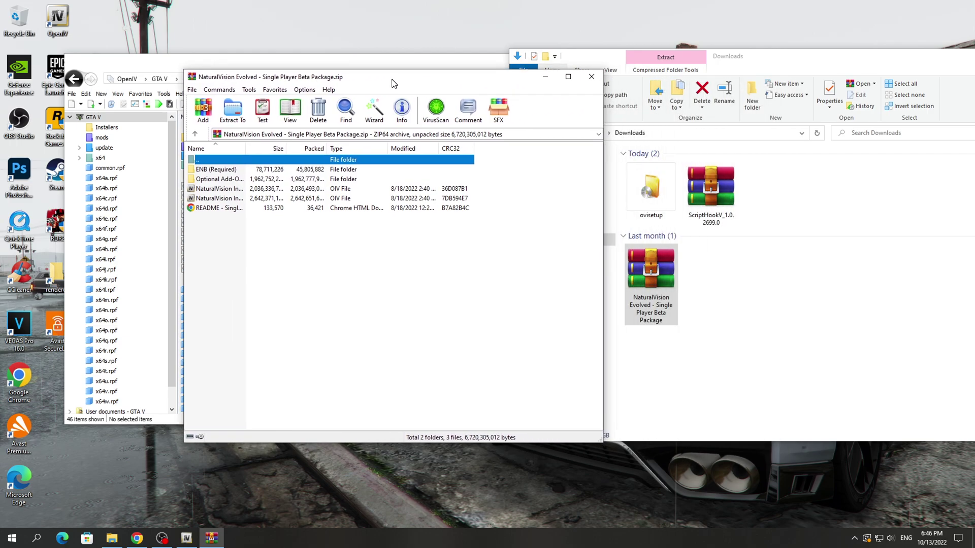
left_click_drag(511, 209, 258, 182)
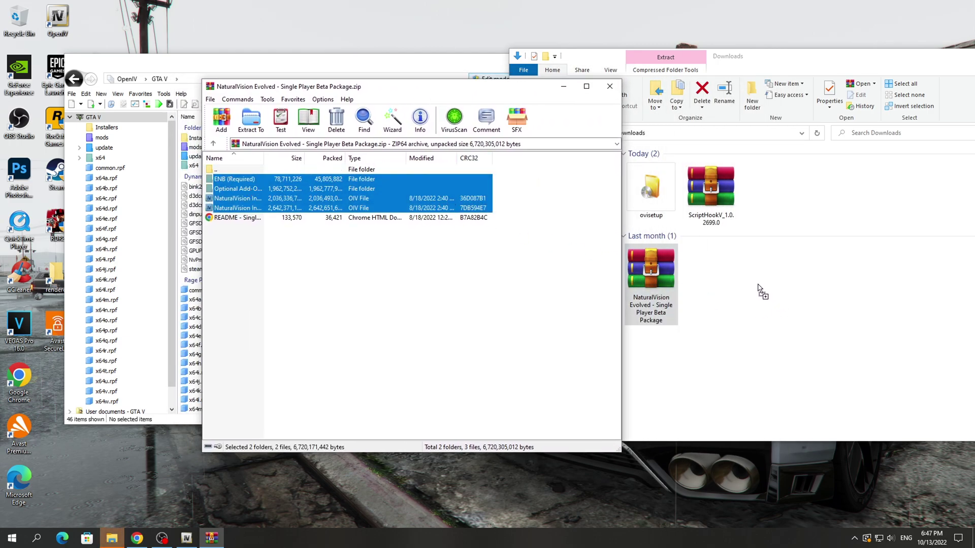
left_click_drag(763, 295, 762, 295)
key("Escape")
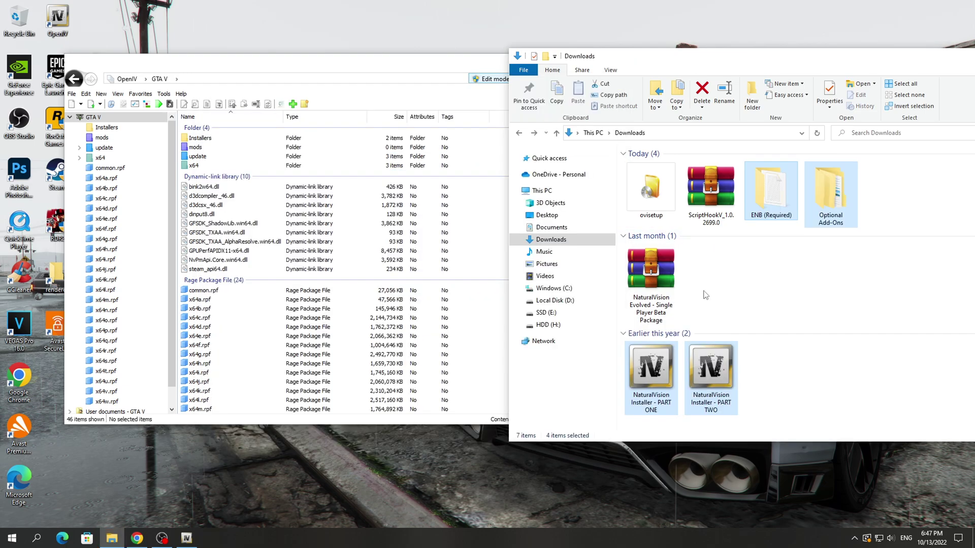
Delete the original NaturalVision Evolved archive and move OpenIV to the left screen edge.
left_click(653, 283)
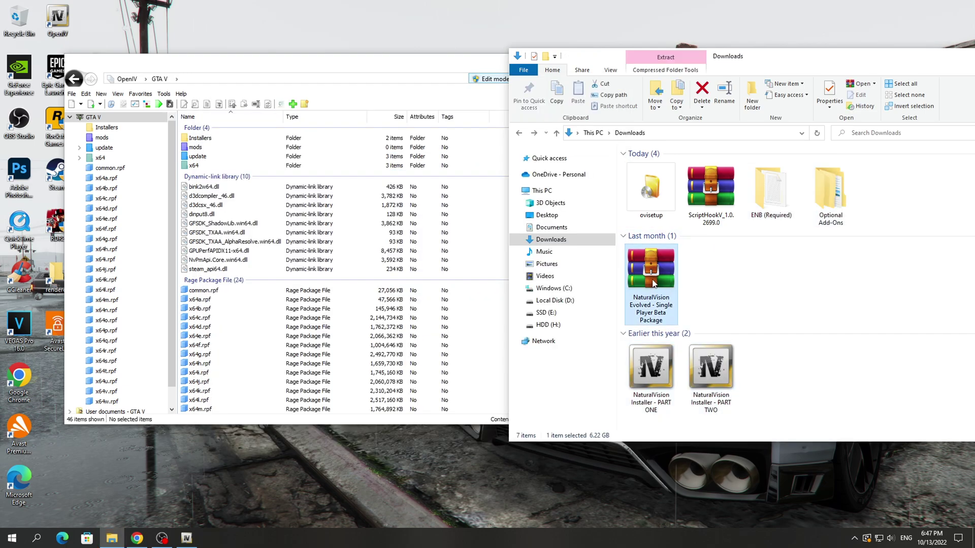
key("Delete")
key("Return")
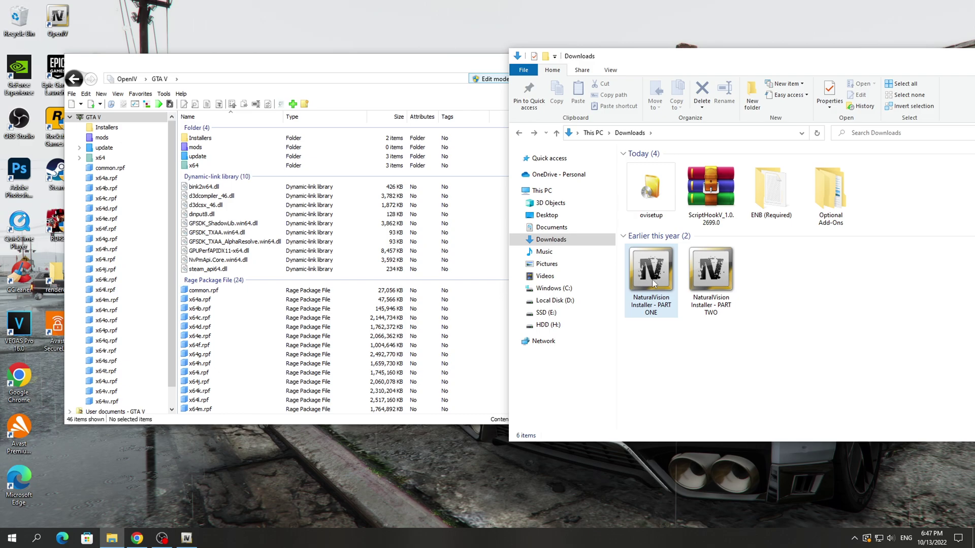
left_click_drag(381, 70, 306, 67)
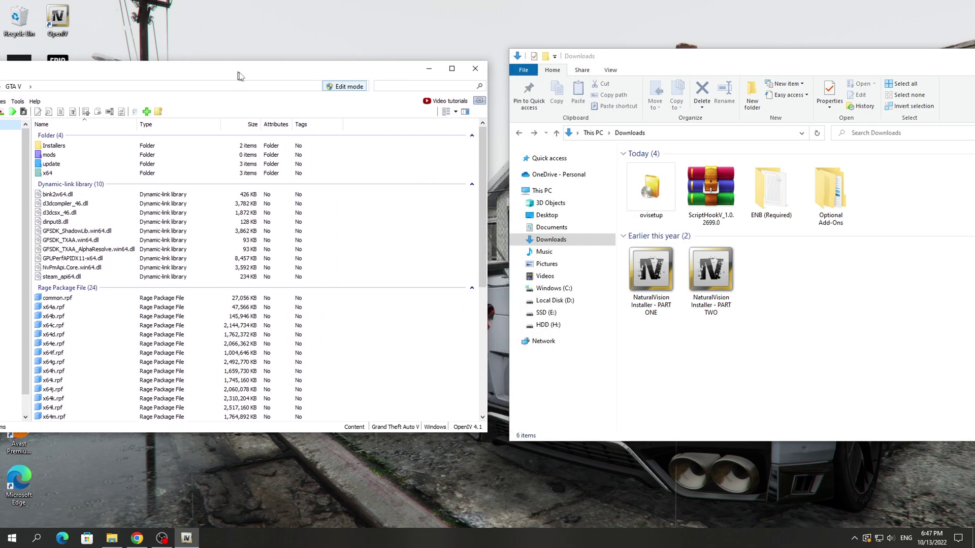
Drag the PART ONE .oiv onto OpenIV and install it into the mods folder.
left_click(796, 319)
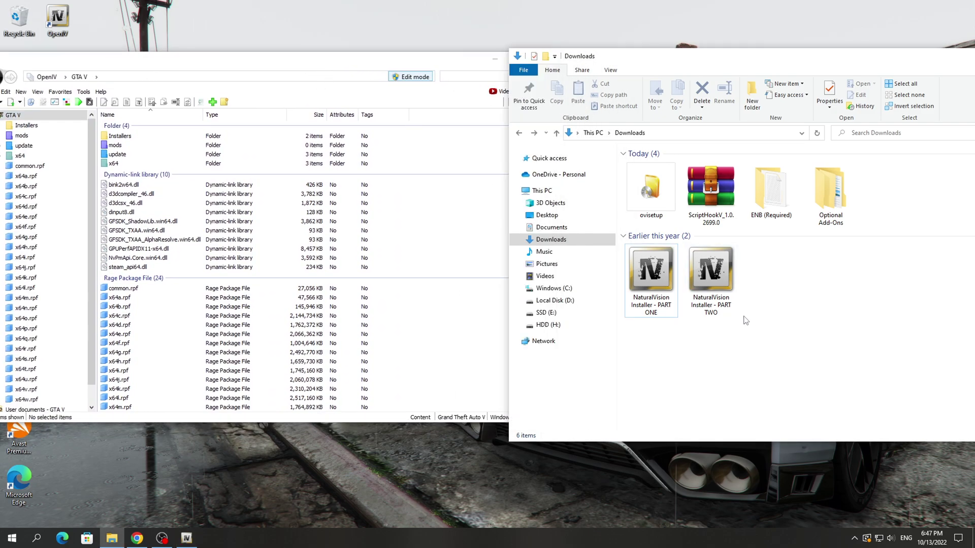
left_click(656, 277)
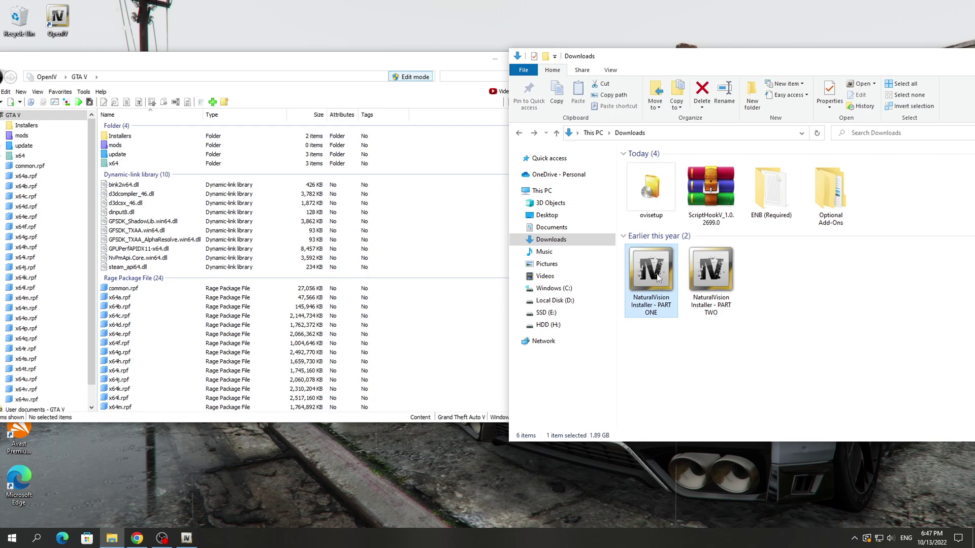
left_click_drag(656, 277, 448, 240)
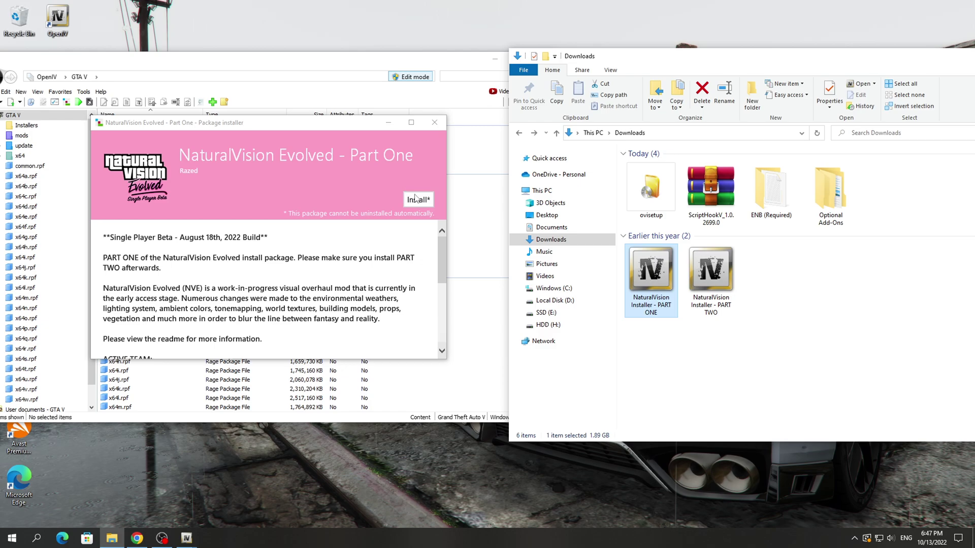
left_click(418, 199)
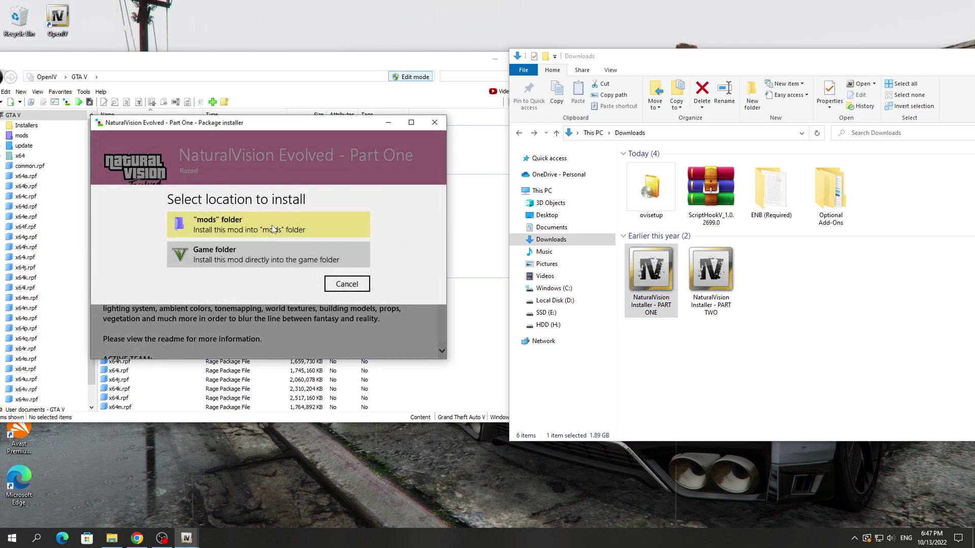
left_click(273, 229)
left_click(256, 290)
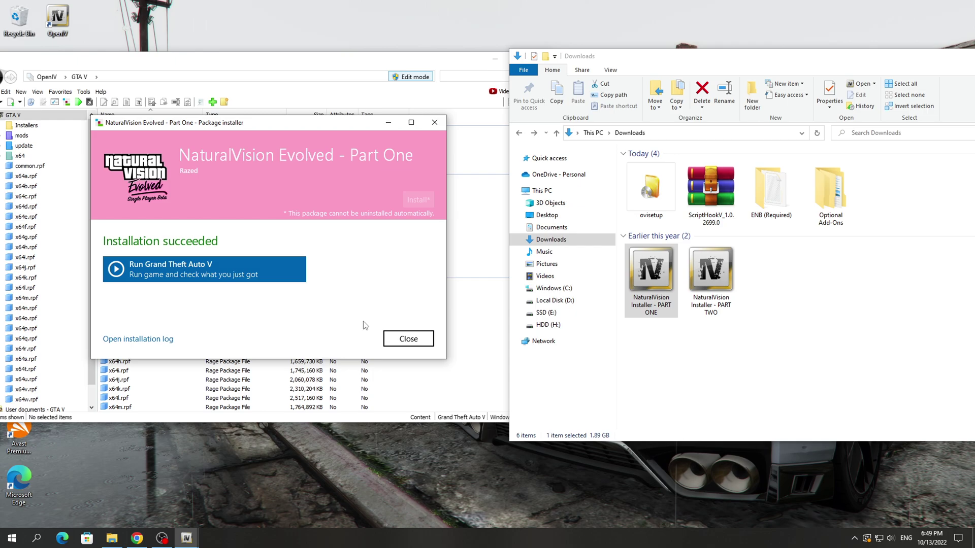
Close the Part One installer, drag PART TWO .oiv onto OpenIV, install it into mods and close it.
left_click(417, 345)
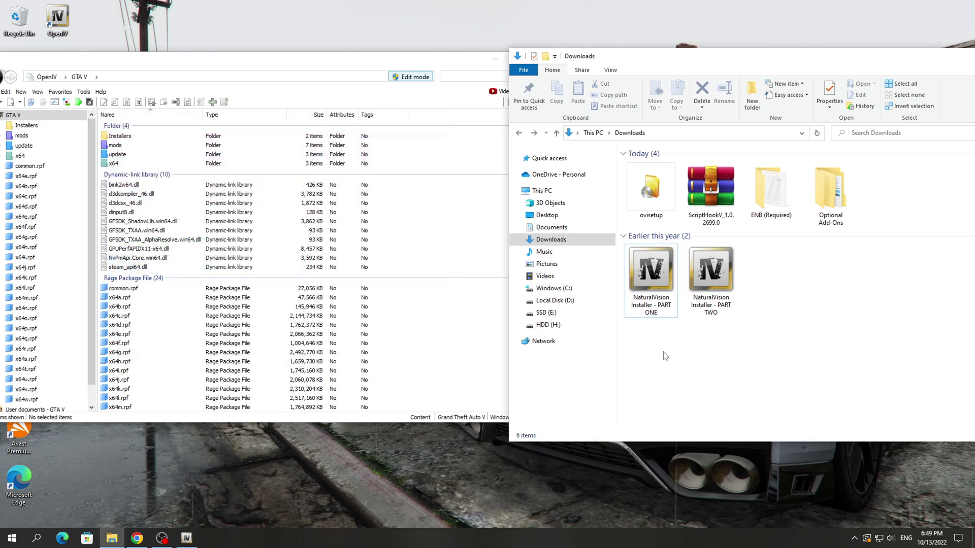
mouse_move(365, 60)
left_mouse_down()
mouse_move(345, 76)
mouse_move(352, 62)
left_mouse_up()
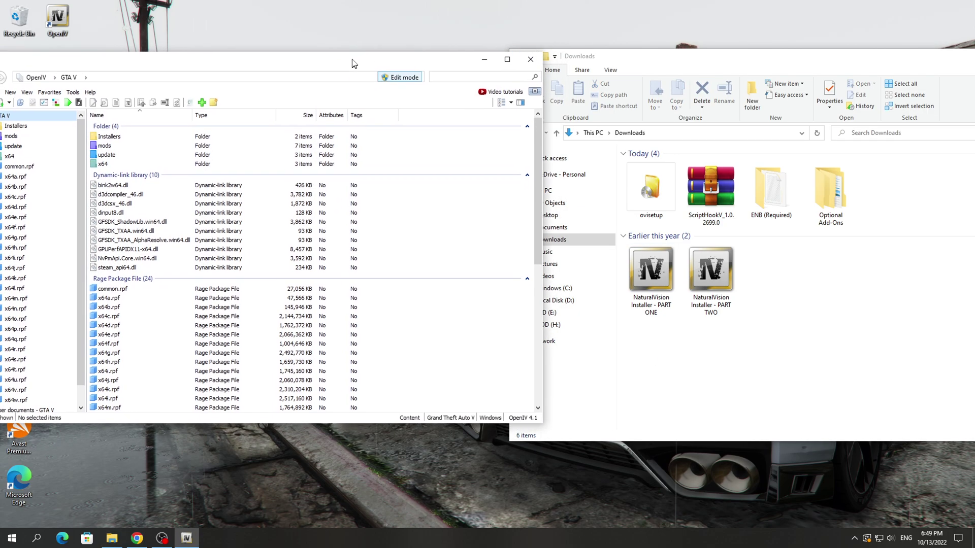
mouse_move(710, 275)
left_mouse_down()
mouse_move(719, 309)
mouse_move(480, 346)
mouse_move(470, 319)
left_mouse_up()
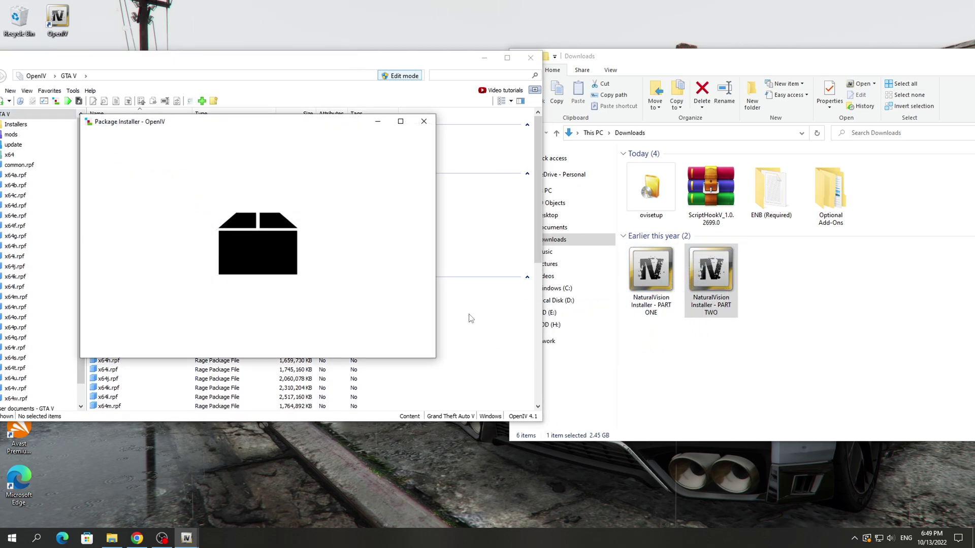
left_click(405, 199)
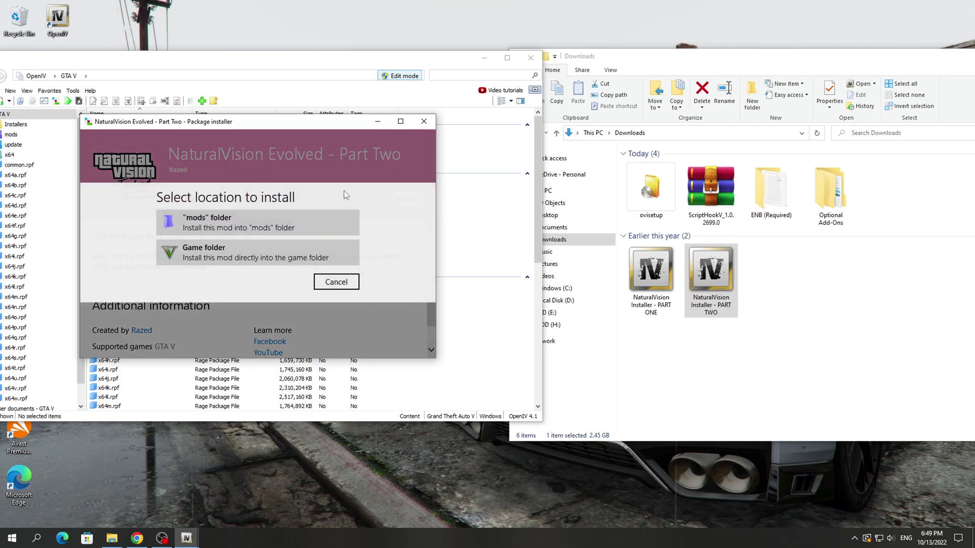
left_click(260, 222)
left_click(249, 281)
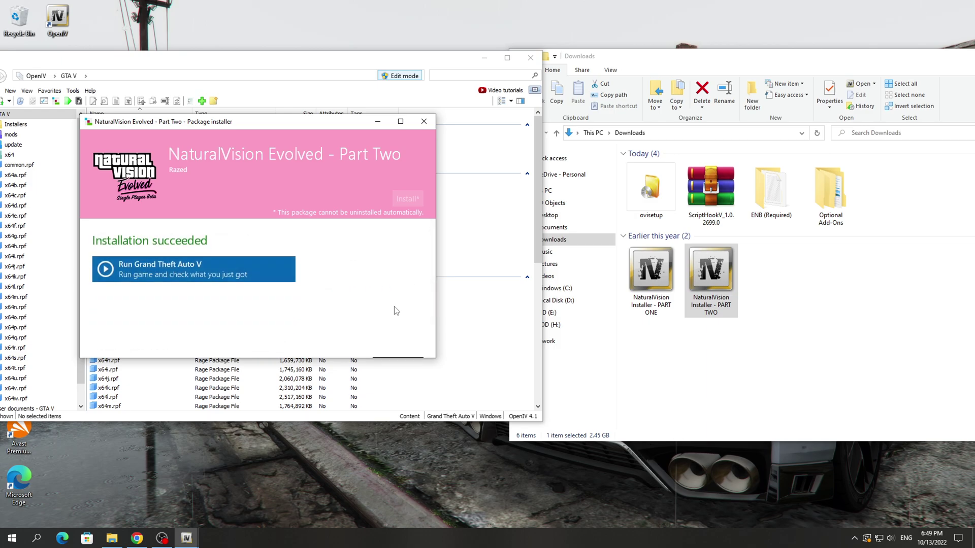
left_click(398, 339)
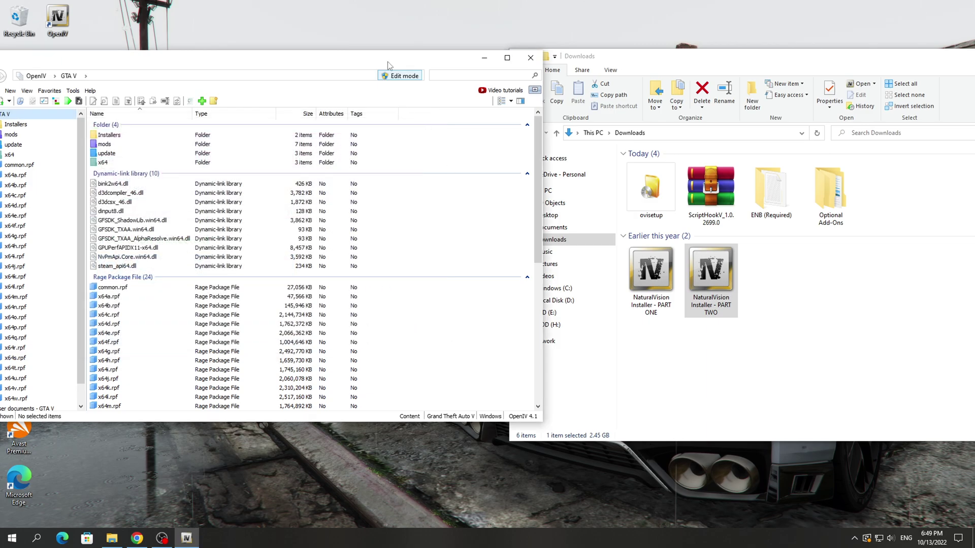
left_click_drag(365, 61, 366, 62)
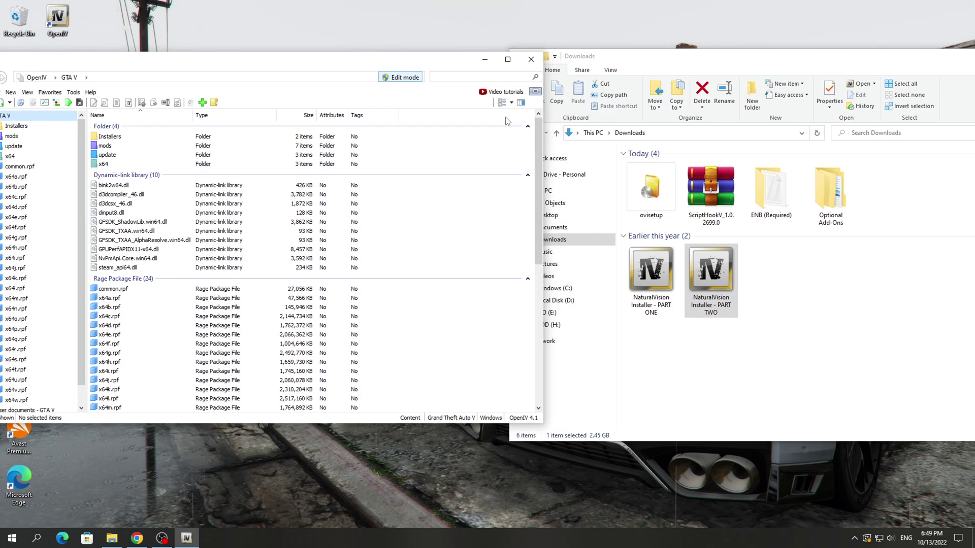
left_click(796, 285)
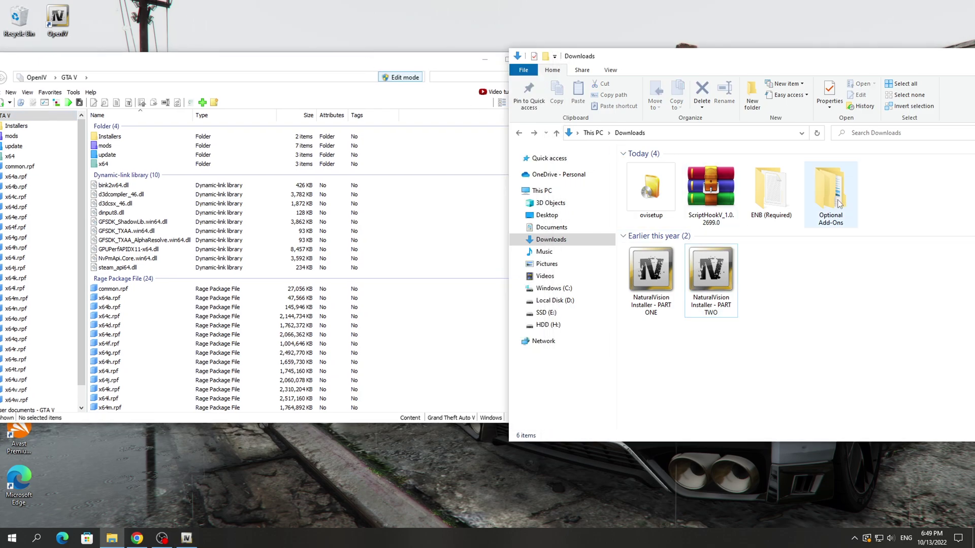
Locate INSTALL - White Street Lights.oiv under Optional Add-Ons and drop it onto OpenIV.
double_click(838, 197)
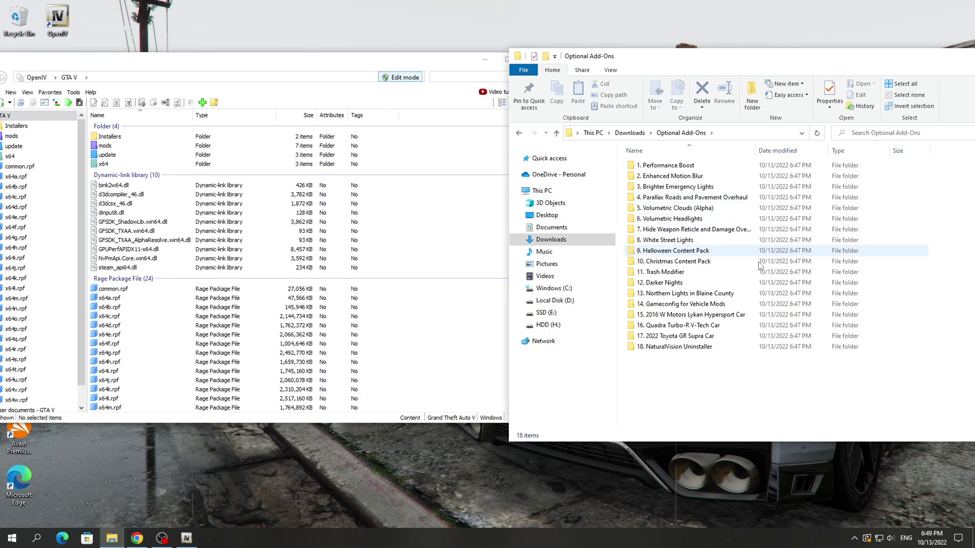
left_click(685, 241)
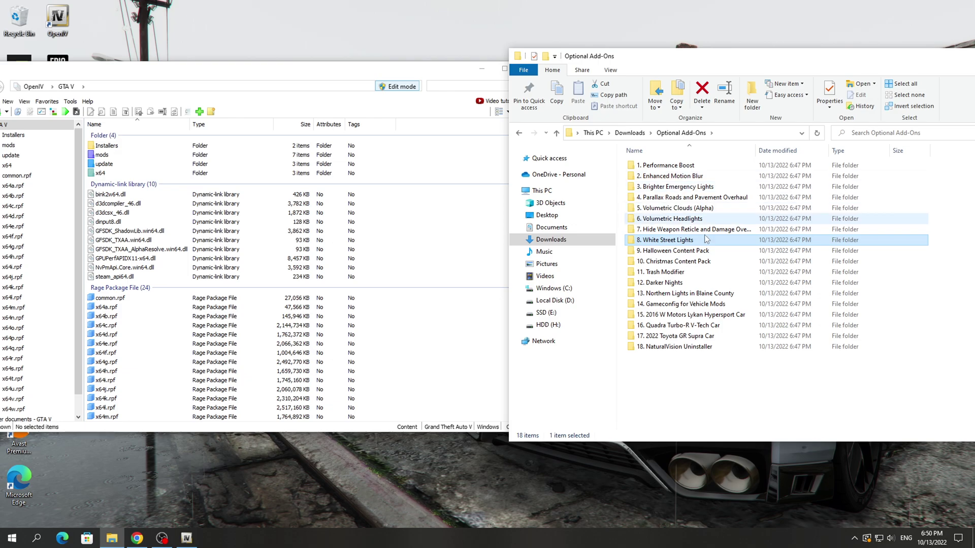
double_click(675, 242)
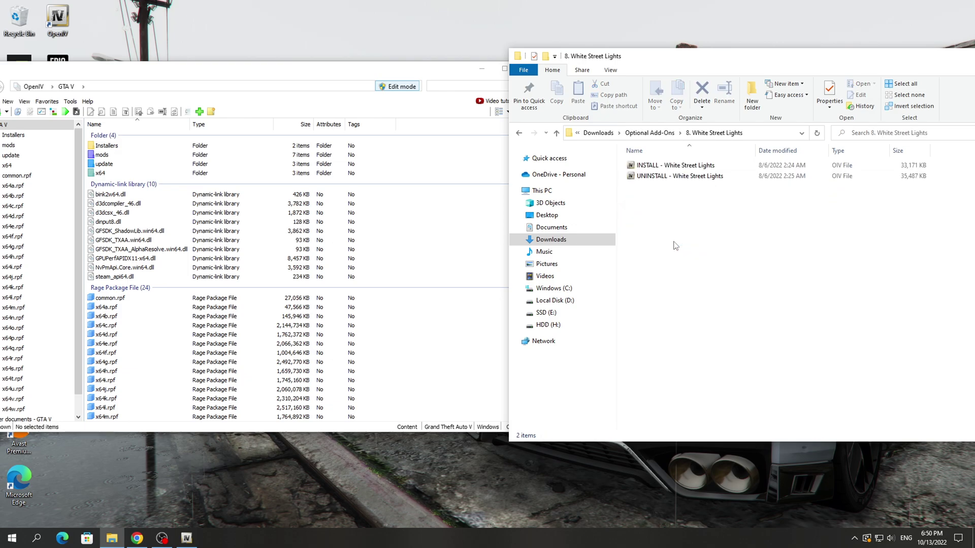
left_click(666, 169)
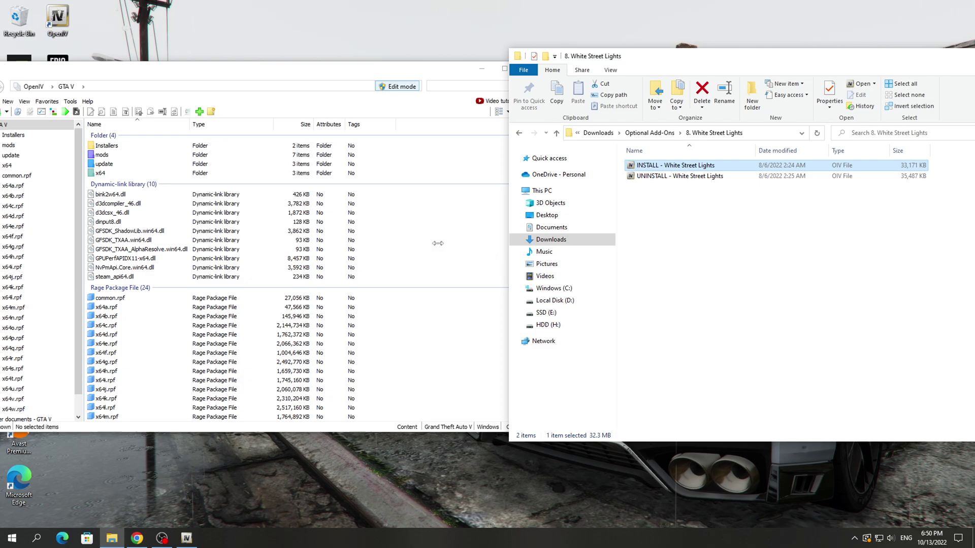
left_click_drag(438, 243, 441, 243)
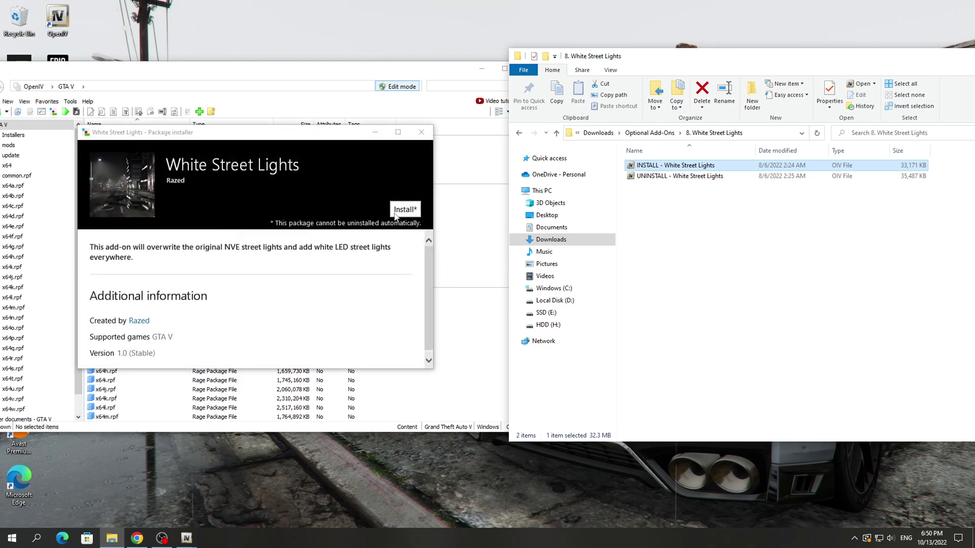
Install the White Street Lights add-on into the mods folder and close the package installer.
left_click(404, 209)
left_click(289, 221)
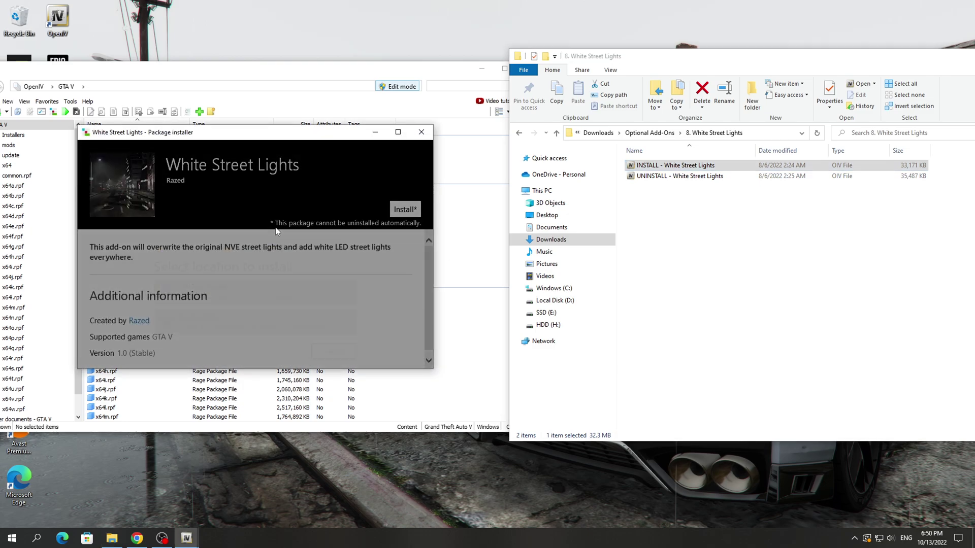
left_click(260, 291)
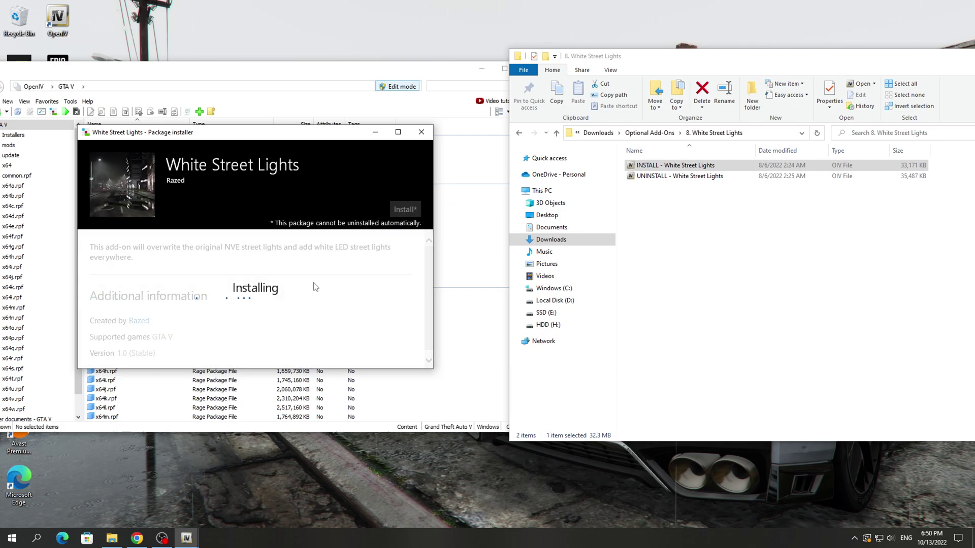
left_click(400, 349)
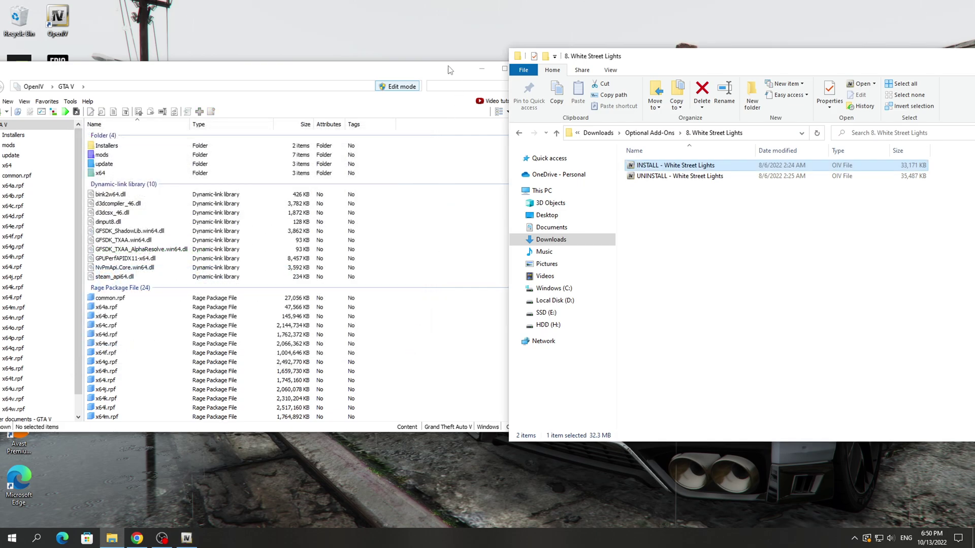
left_click_drag(450, 70, 455, 76)
Peek into the Performance Boost add-on folder, then navigate Explorer back to Downloads.
left_click(659, 134)
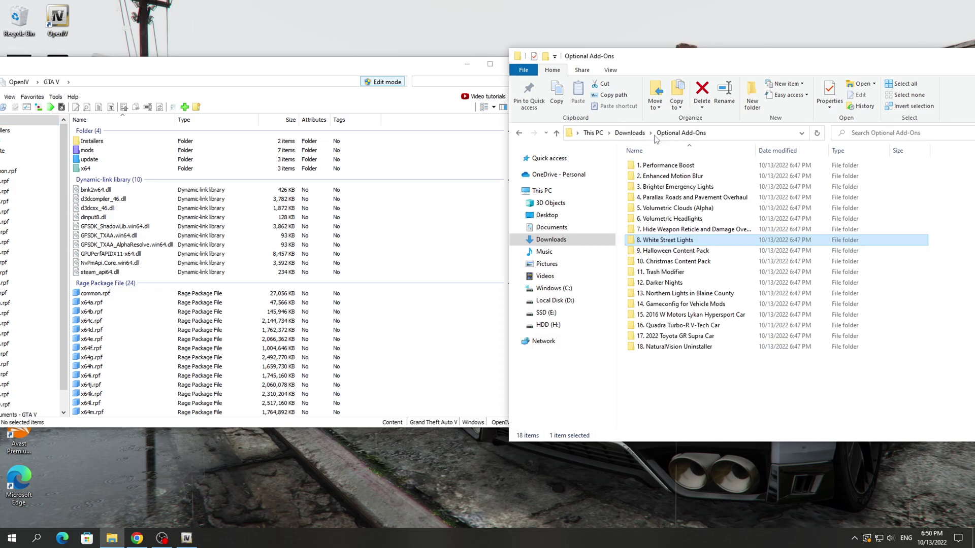
left_click(672, 167)
double_click(713, 171)
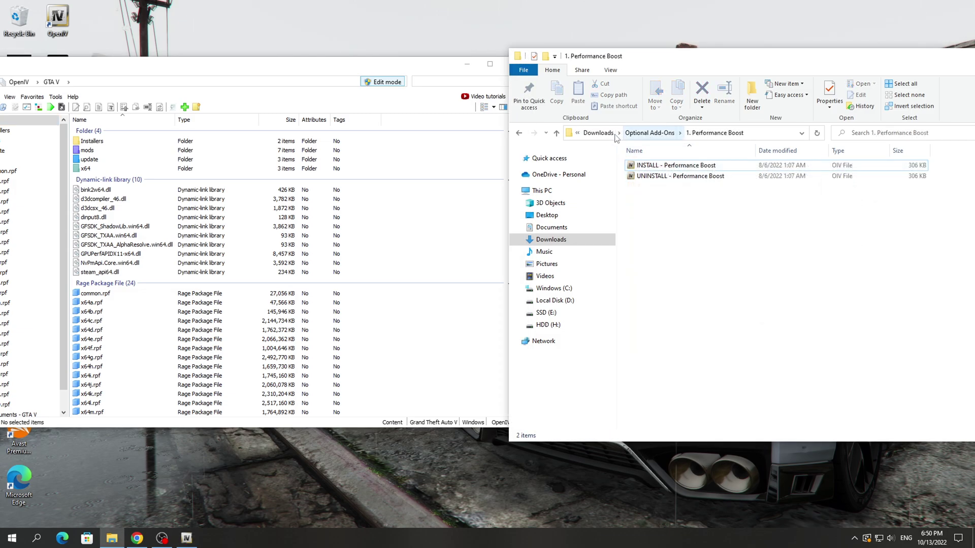
left_click(599, 133)
Close OpenIV and delete both NaturalVision installers, Optional Add-Ons and ovisetup from Downloads.
left_click(804, 278)
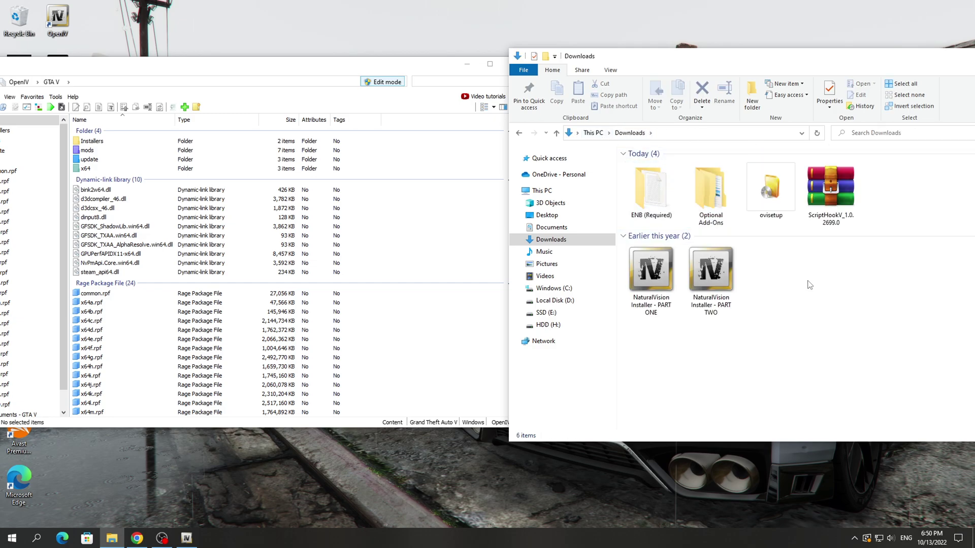
left_click(503, 67)
left_click(509, 66)
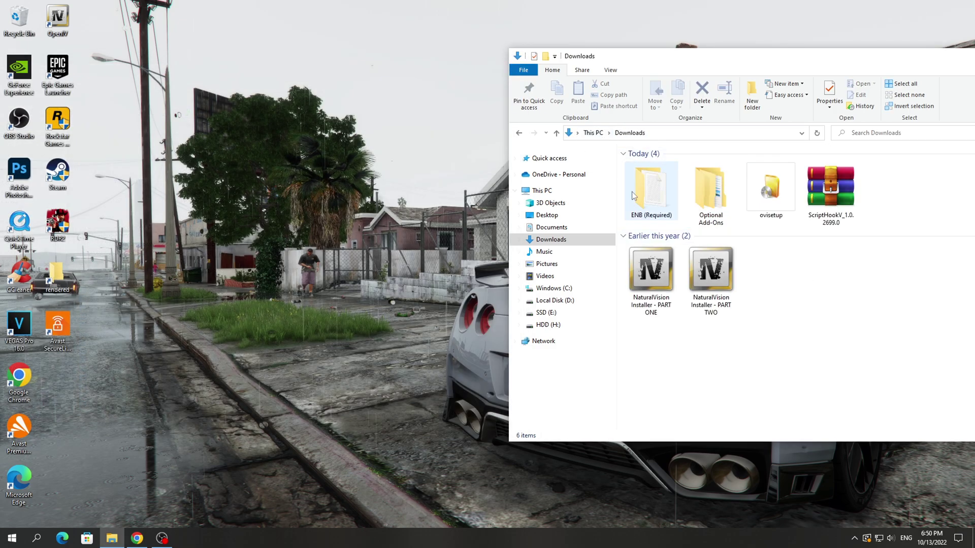
left_click_drag(778, 286, 659, 290)
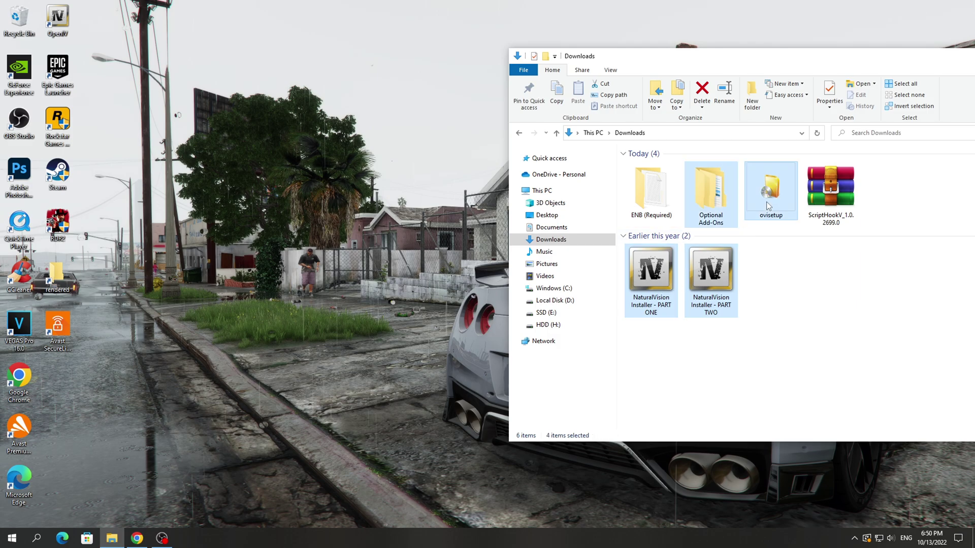
key("Delete")
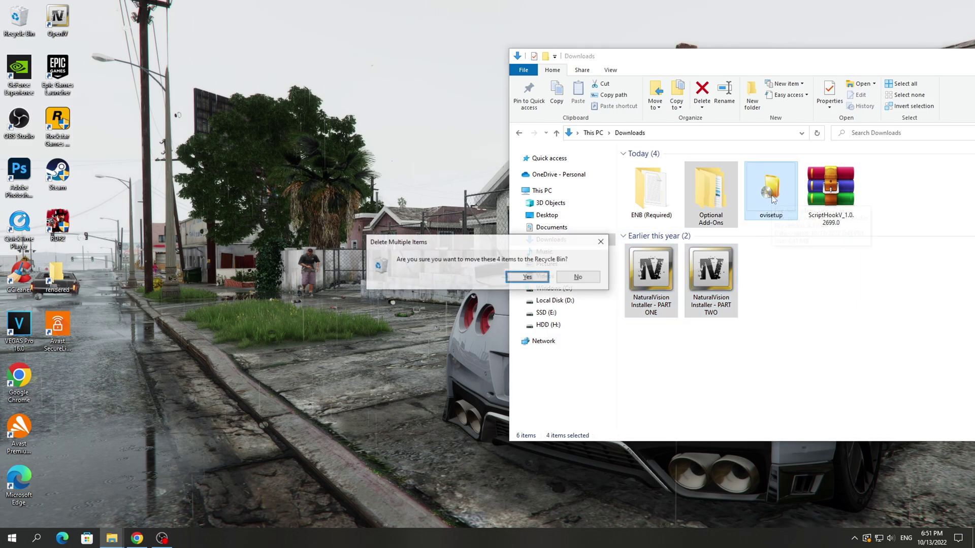
left_click(528, 278)
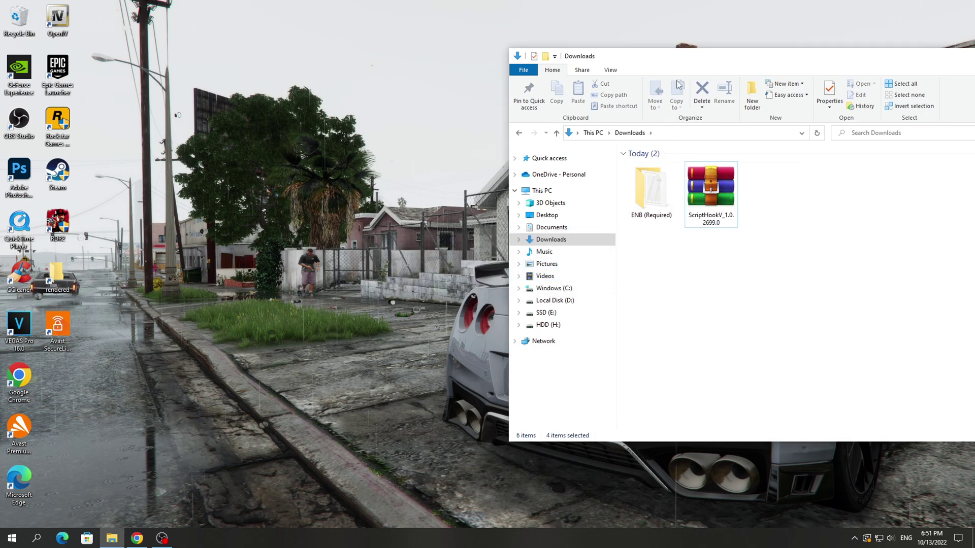
Select the remaining ENB folder and ScriptHookV archive and open the Steam common folder.
left_click_drag(706, 65, 650, 68)
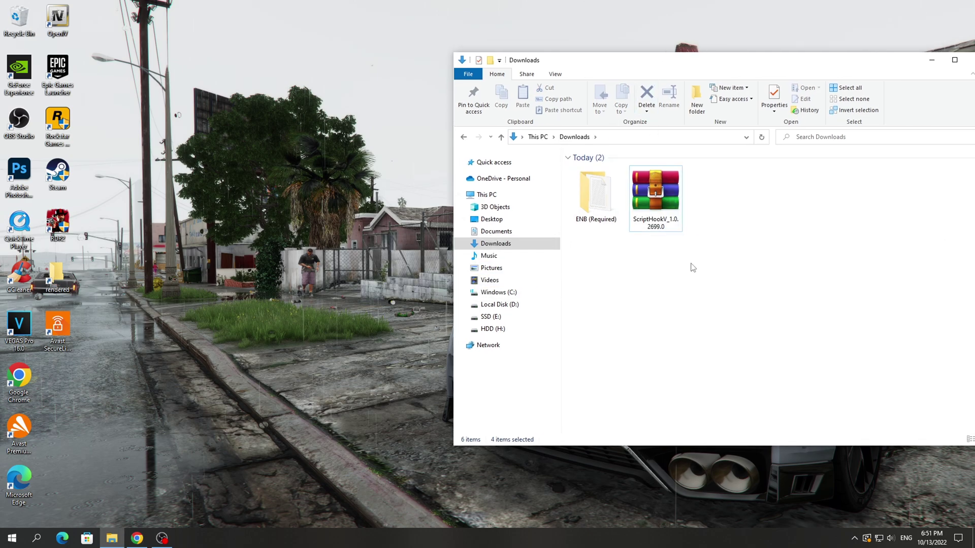
left_click_drag(692, 268, 568, 165)
left_click(634, 266)
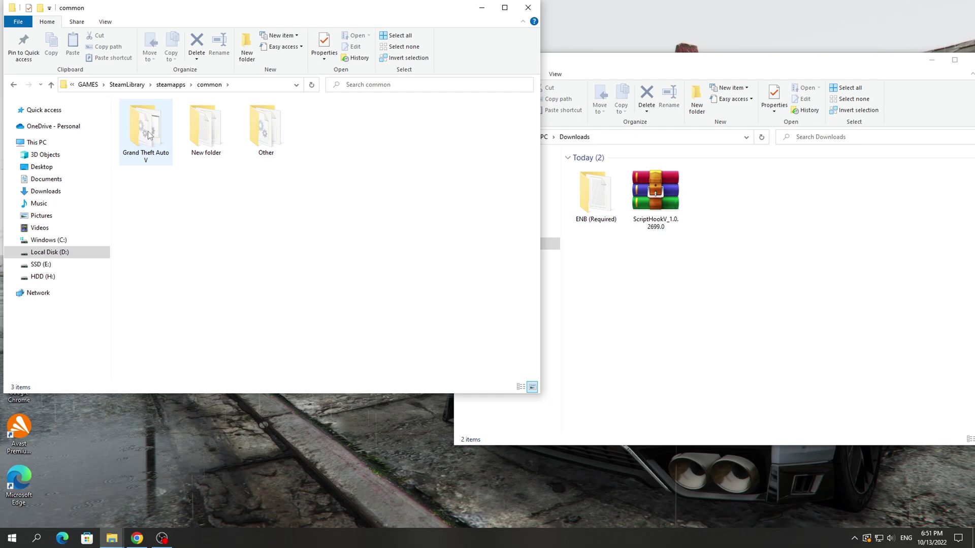
Reach the archive's bin folder holding ScriptHookV.dll, with the Grand Theft Auto V folder open.
double_click(150, 135)
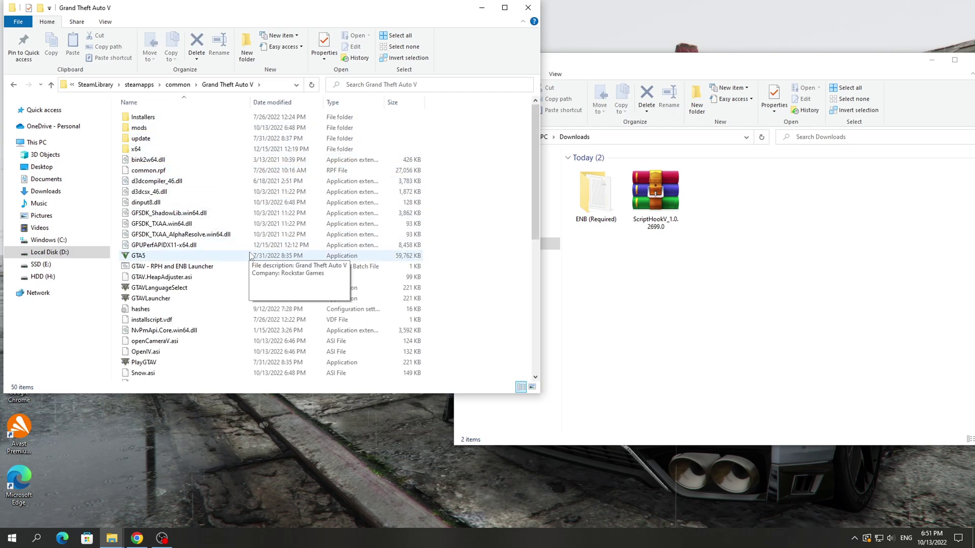
double_click(656, 192)
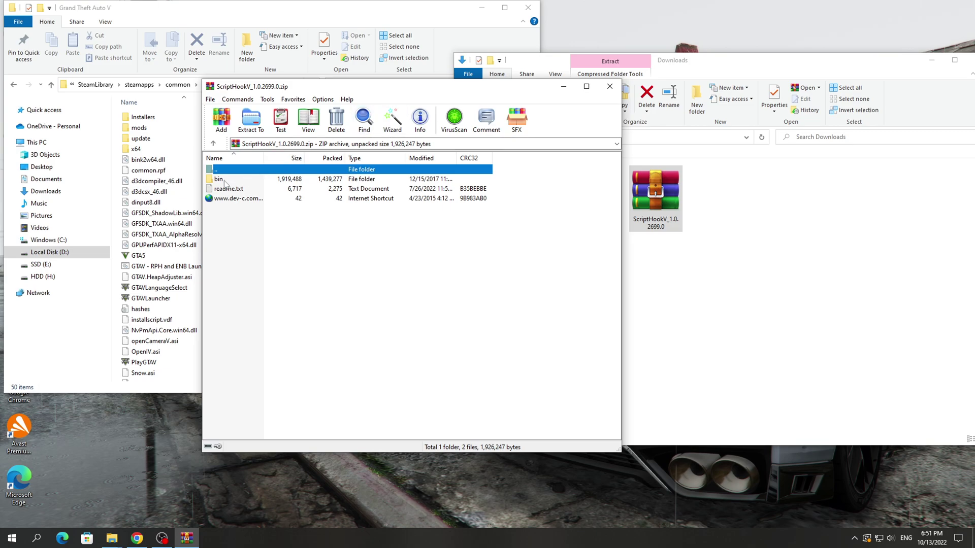
double_click(224, 181)
Copy ScriptHookV.dll into the Grand Theft Auto V folder and close the archive.
left_click(237, 199)
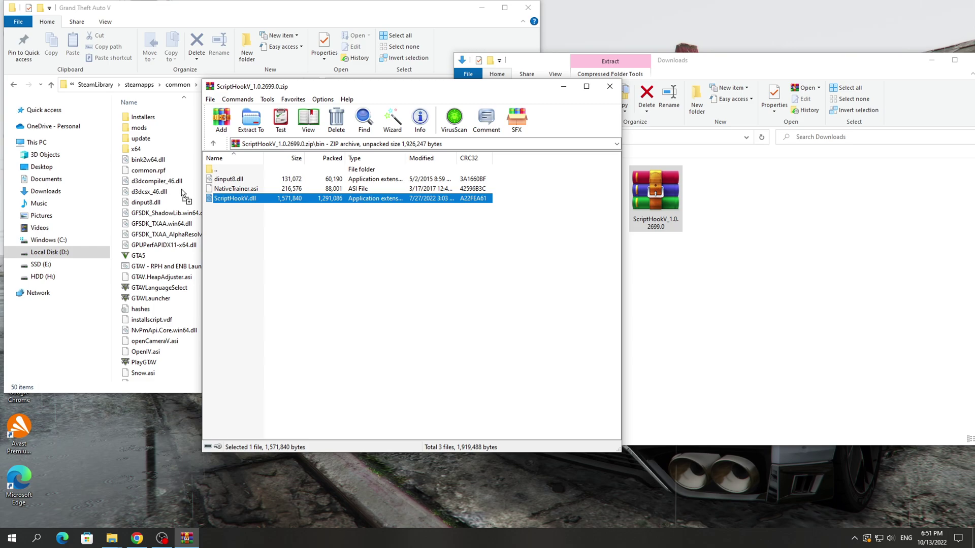
left_click_drag(183, 195, 183, 191)
left_click(574, 207)
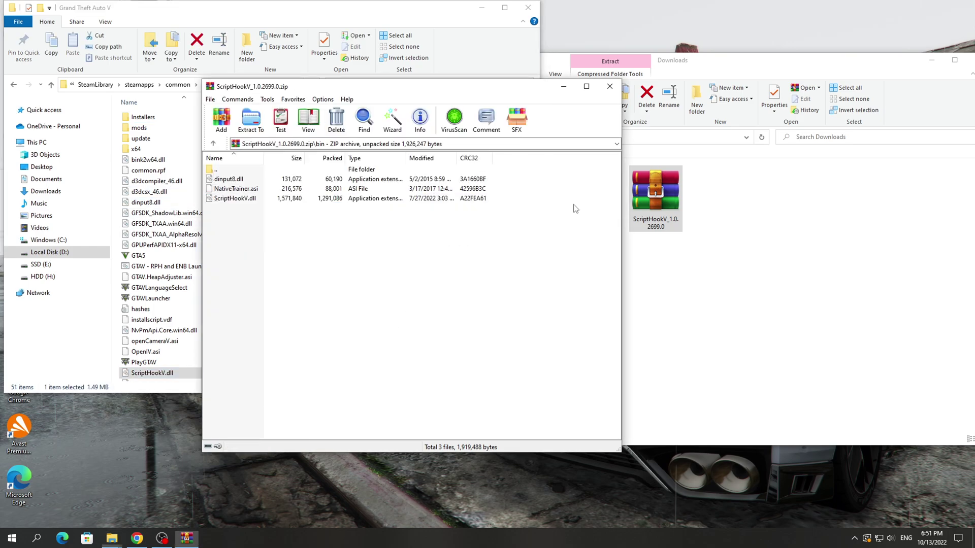
left_click(610, 86)
Reach the (2) Medium Settings Preset folder inside ENB (Required) in Downloads.
left_click(636, 269)
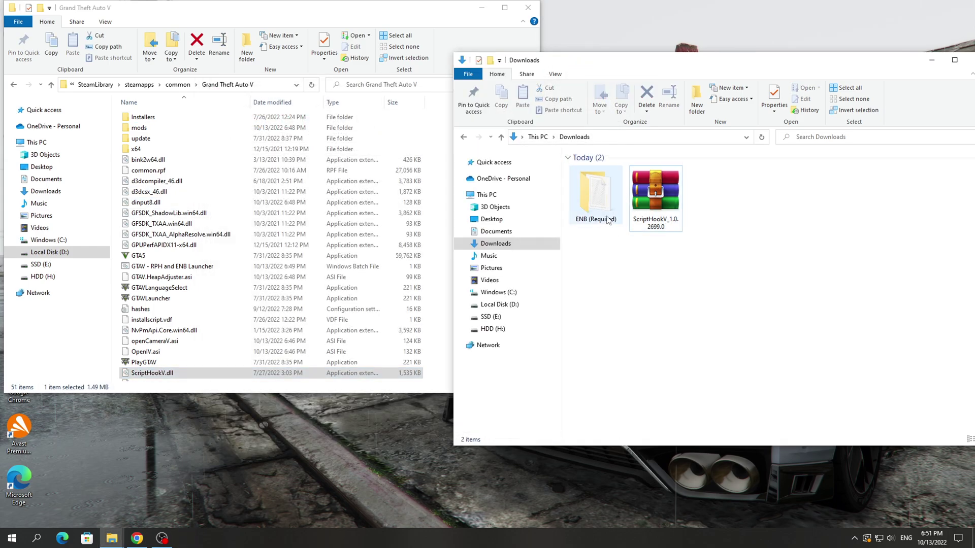
double_click(602, 203)
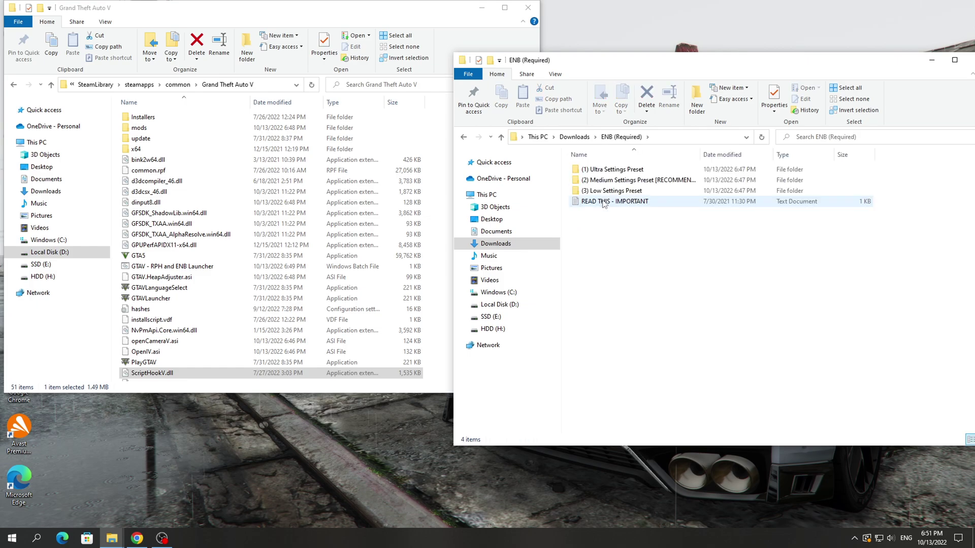
left_click(619, 174)
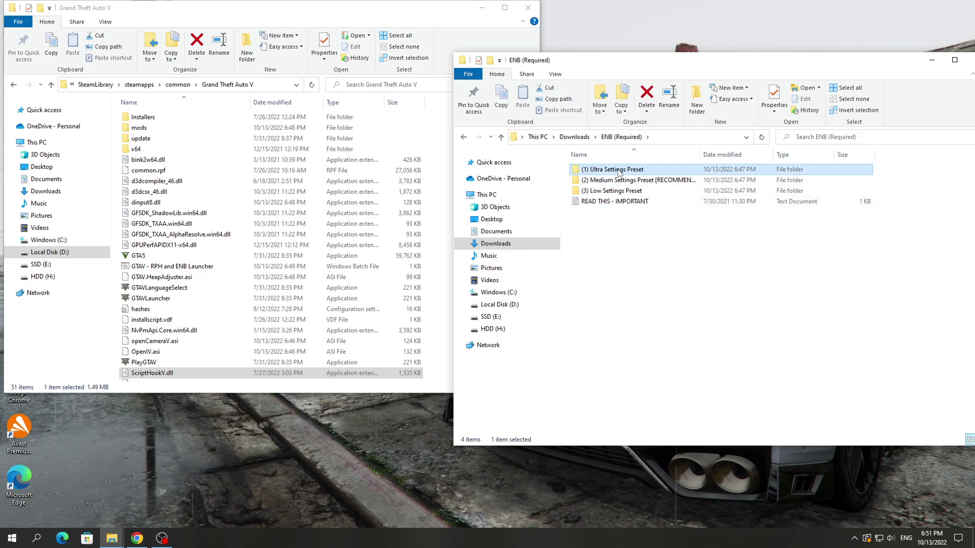
left_click(648, 180)
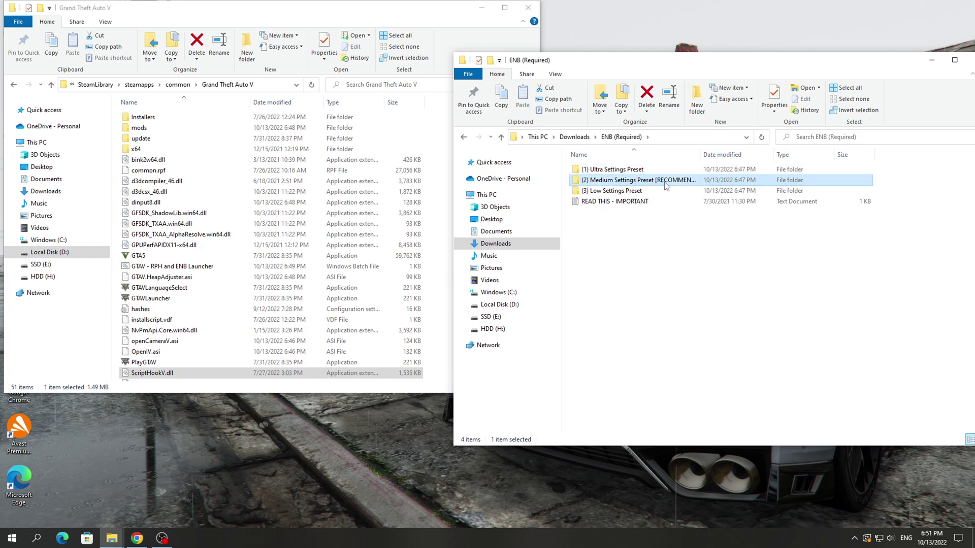
mouse_move(639, 180)
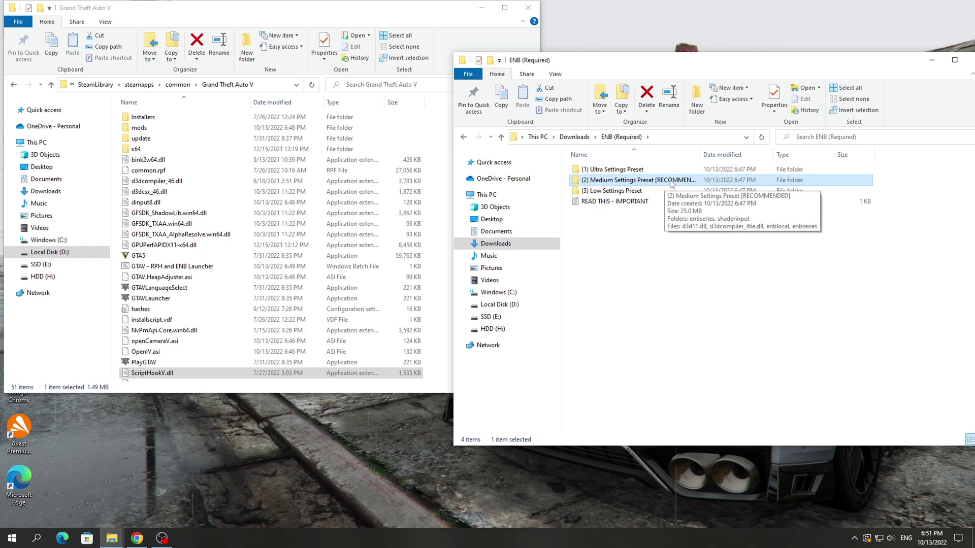
double_click(670, 180)
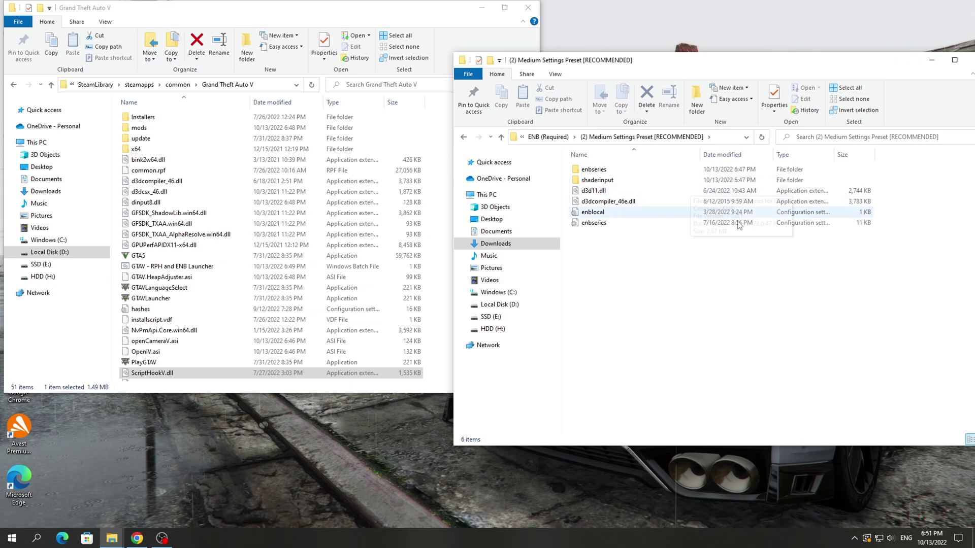
Copy all six Medium preset files into the Grand Theft Auto V folder and close Downloads.
left_click_drag(655, 268, 597, 170)
mouse_move(595, 180)
left_mouse_down()
mouse_move(435, 233)
mouse_move(435, 209)
left_mouse_up()
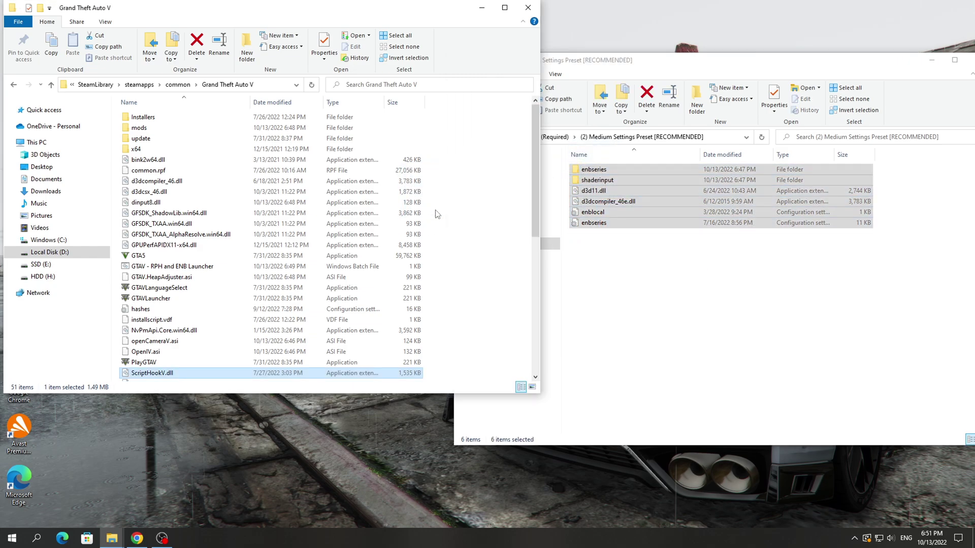
left_click(632, 266)
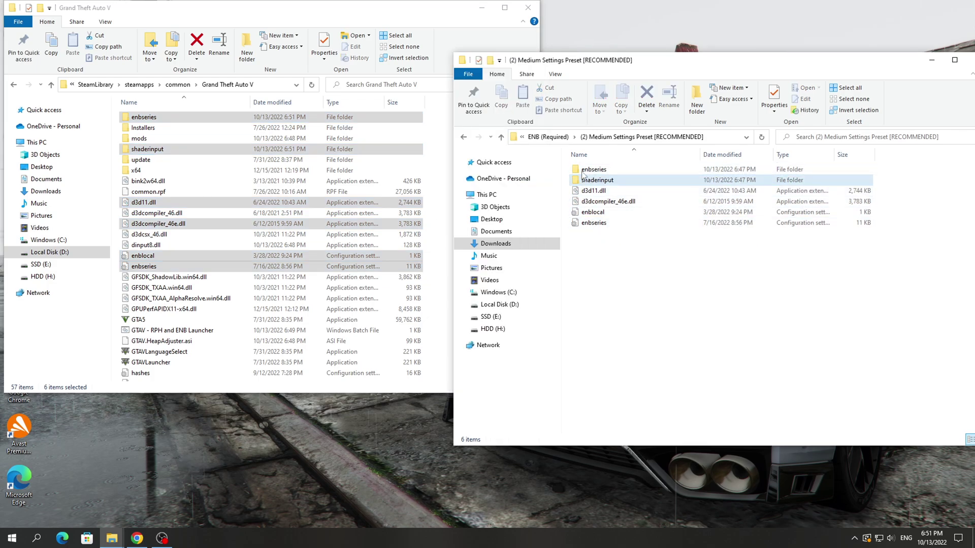
left_click(551, 138)
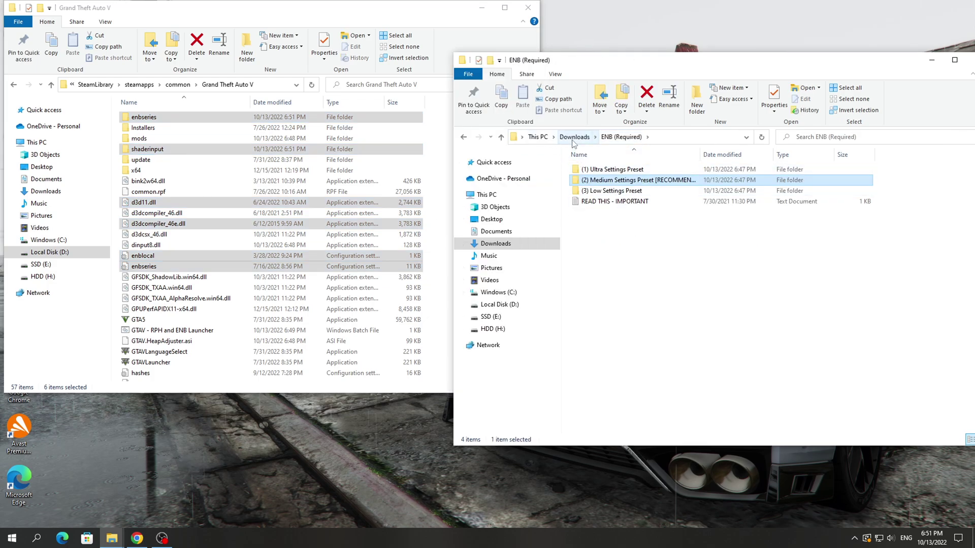
left_click(574, 138)
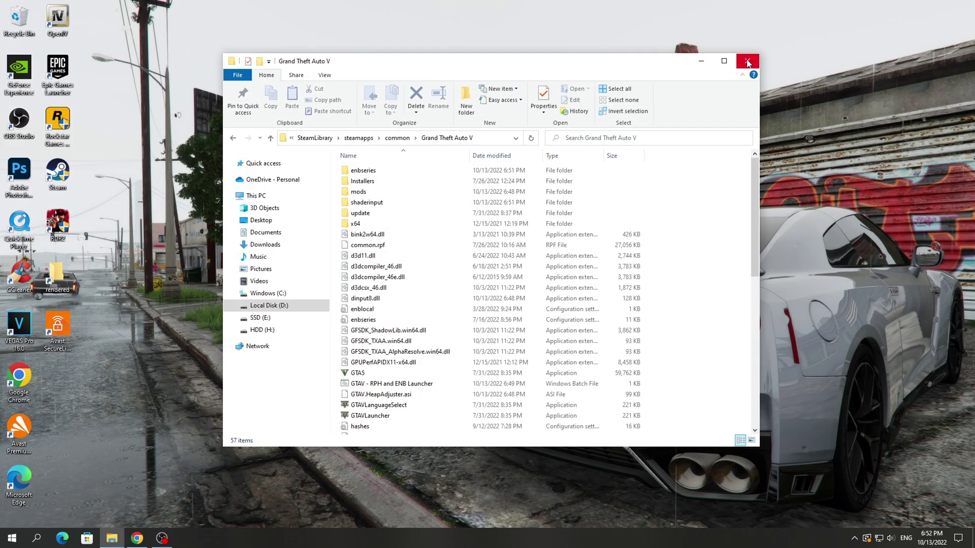
Launch the modded GTA V and bring up the ENBSeries overlay with Shift+Enter.
left_click(749, 63)
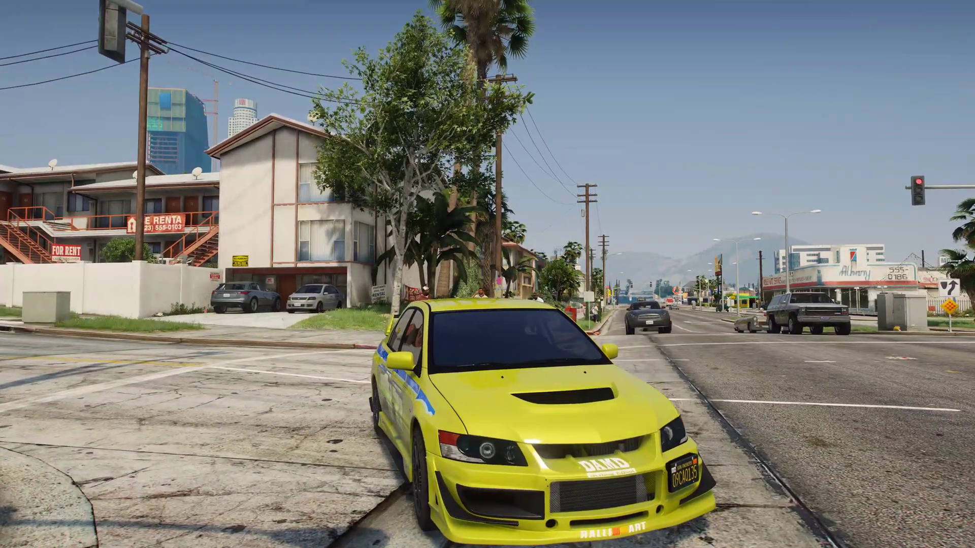
key("shift+Return")
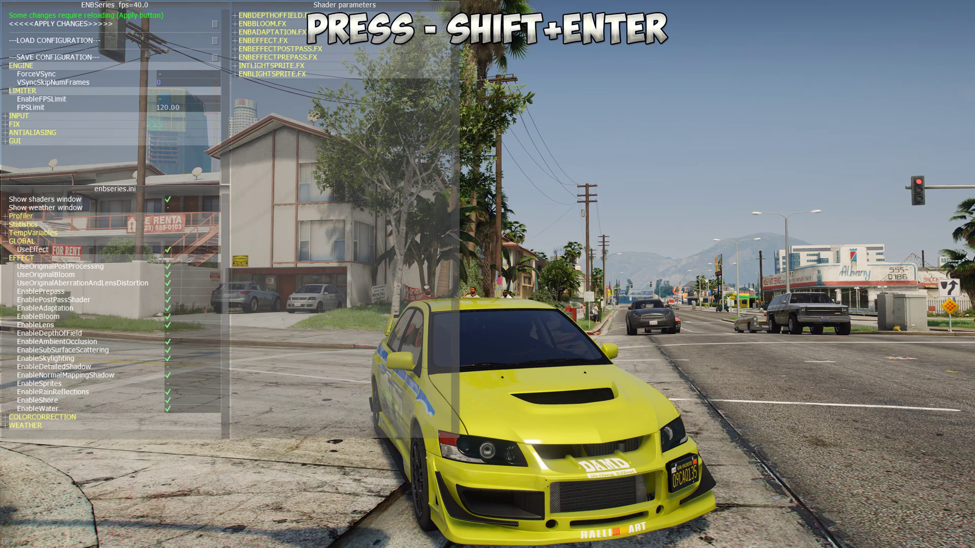
Dismiss and bring back the ENBSeries overlay over the modded beach scene with Shift+Enter.
key("shift+Return")
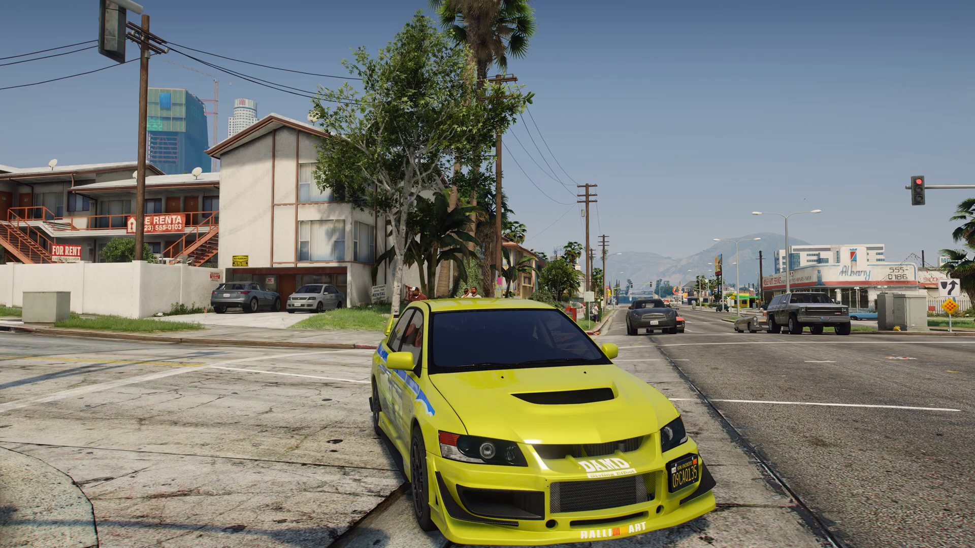
key("shift+Return")
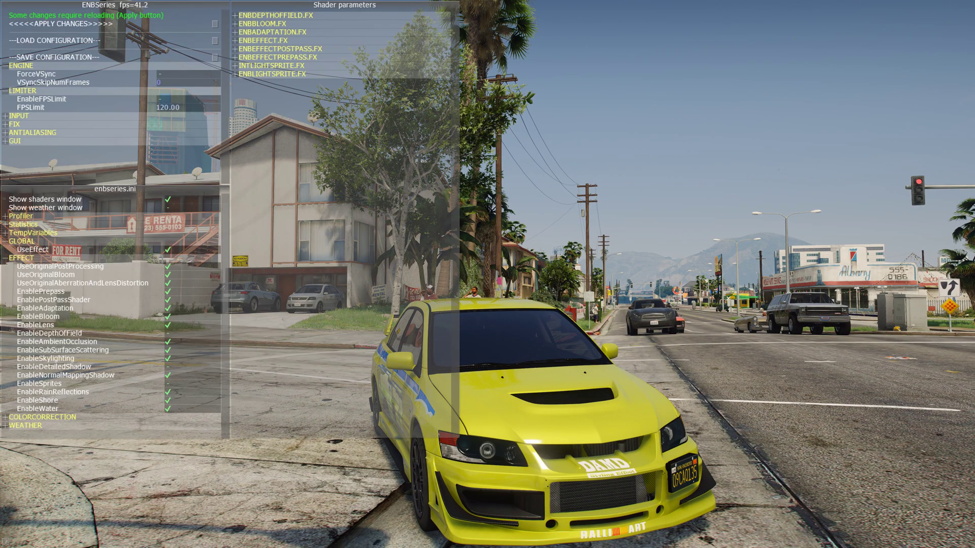